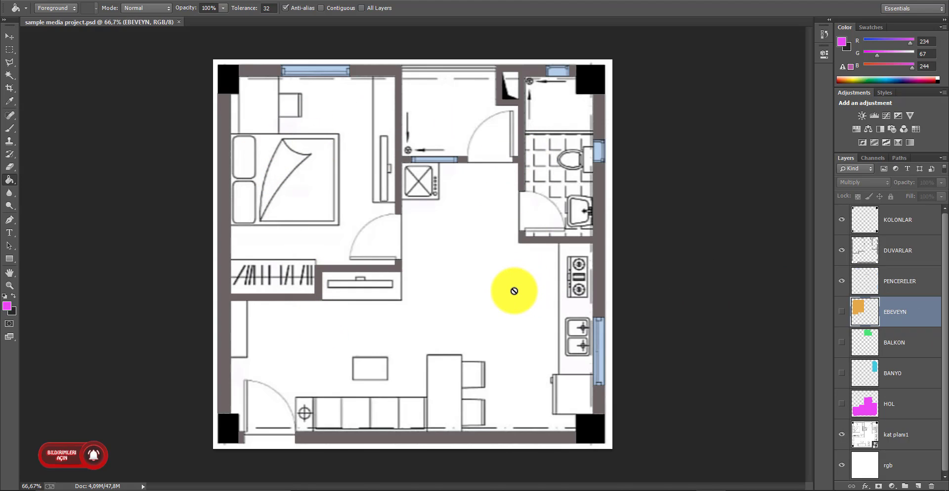
Step: Zoom in slightly and show the orange EBEVEYN bedroom fill layer
scroll(514, 291, up, 1)
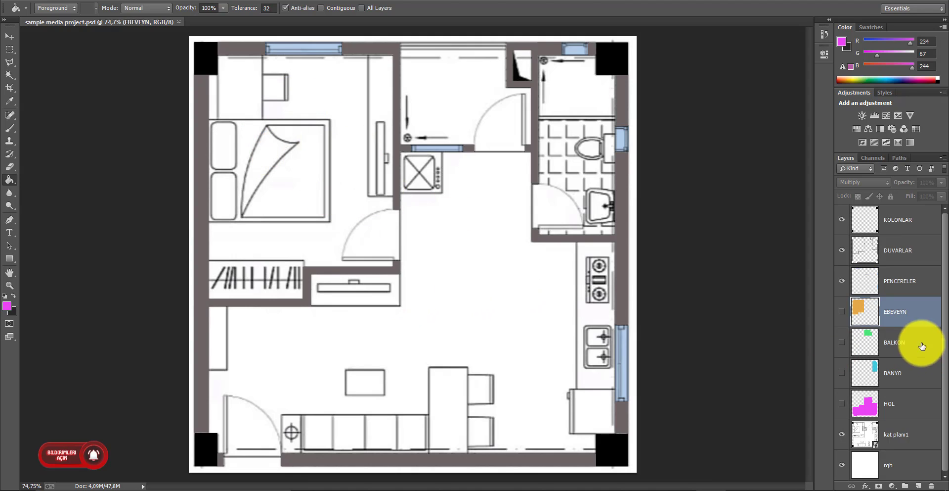
click(841, 311)
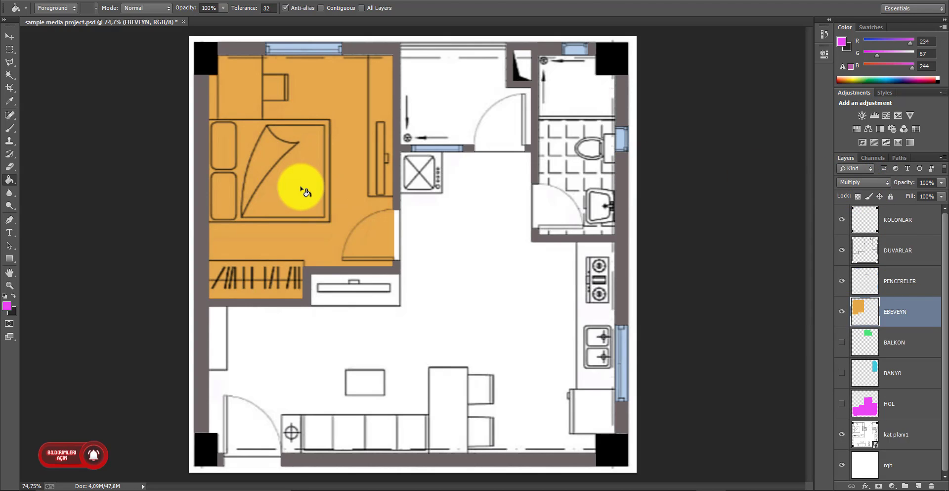
Step: Set EBEVEYN's blending from Multiply to Normal and drag parke.jpg from the texture folder onto the canvas
click(855, 181)
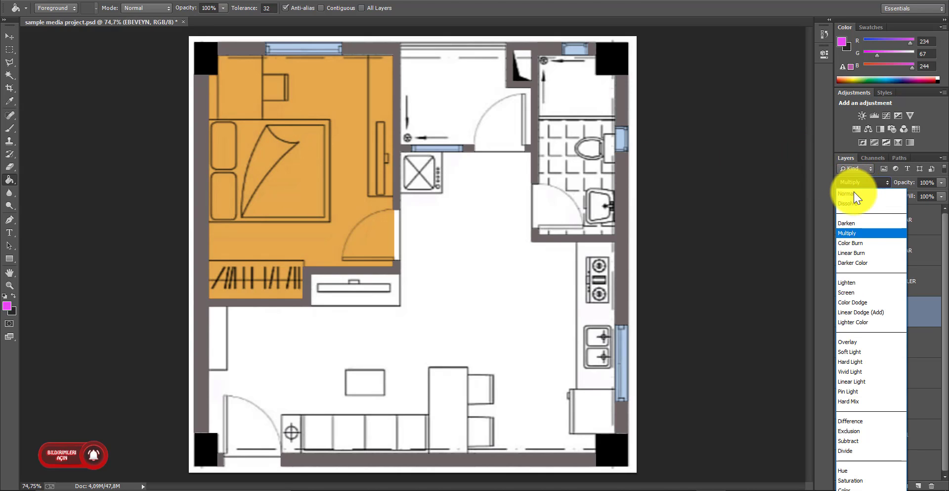
click(853, 195)
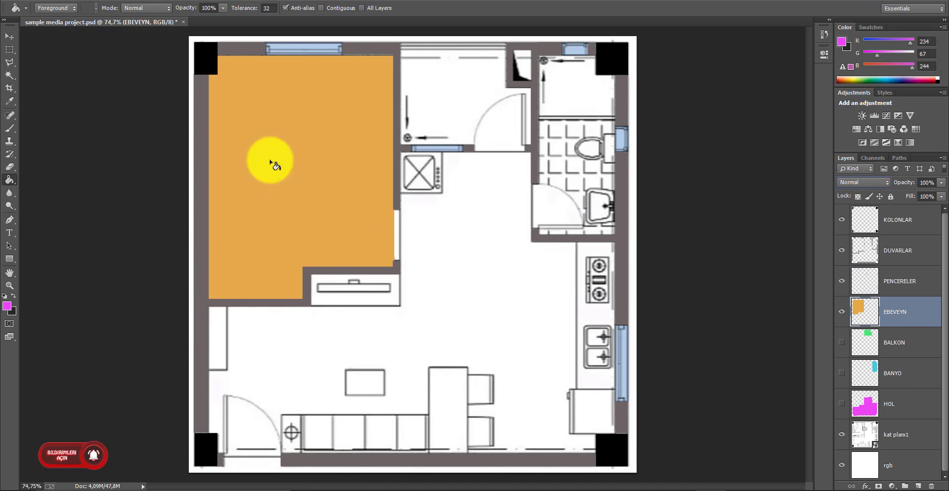
click(6, 37)
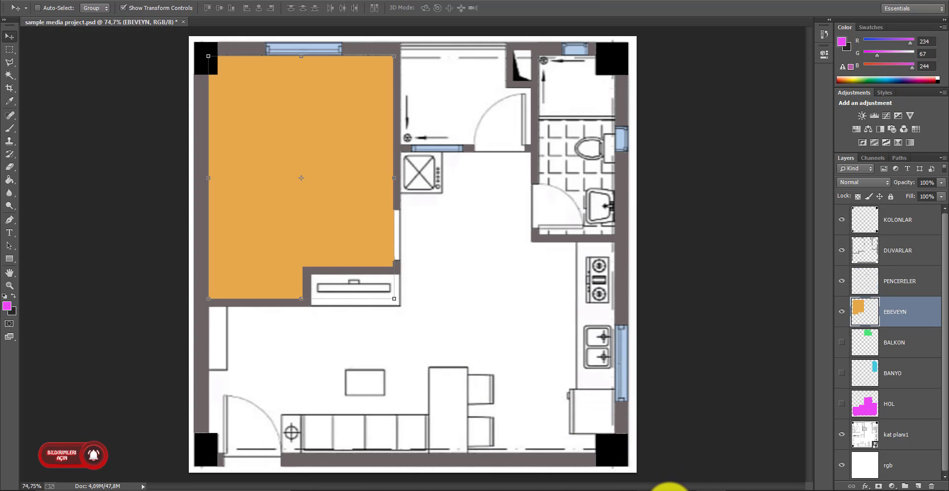
mouse_move(675, 488)
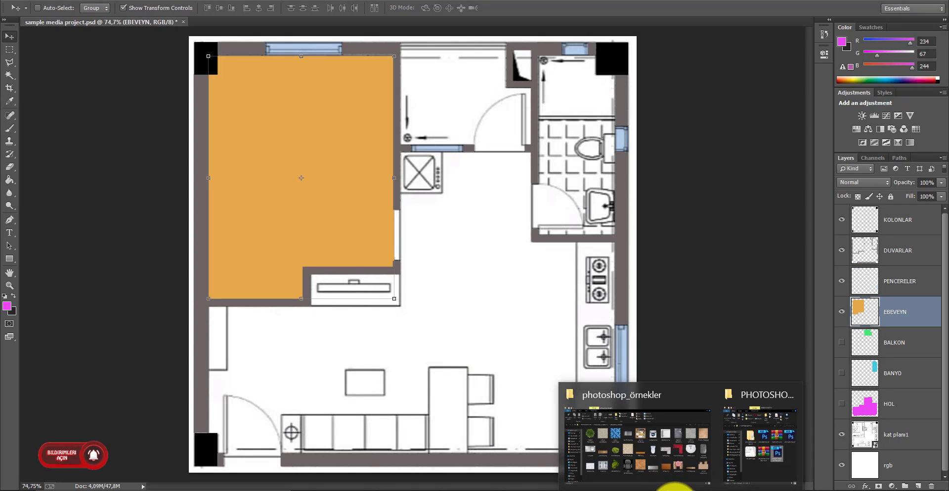
click(673, 463)
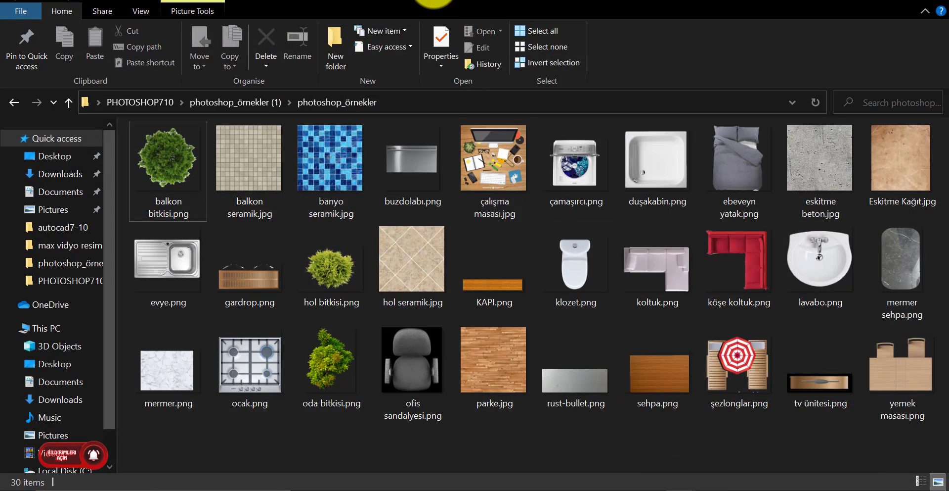
drag(435, 2, 568, 4)
scroll(601, 270, down, 5)
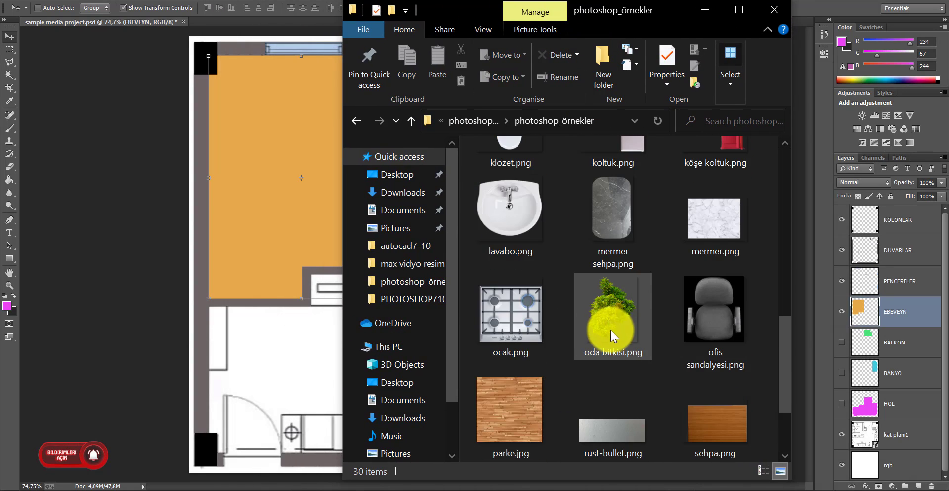
drag(503, 413, 277, 227)
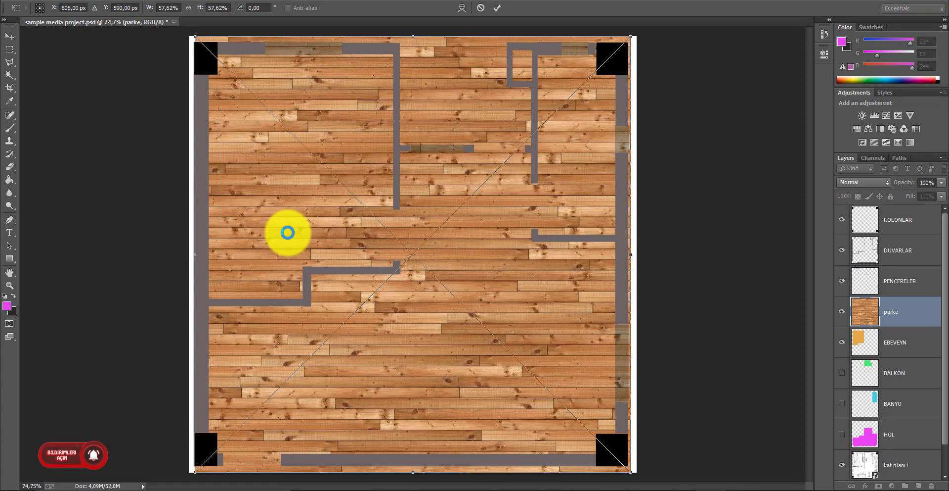
Step: Scale the parke texture proportionally to cover the upper bedroom and commit the transform
click(188, 9)
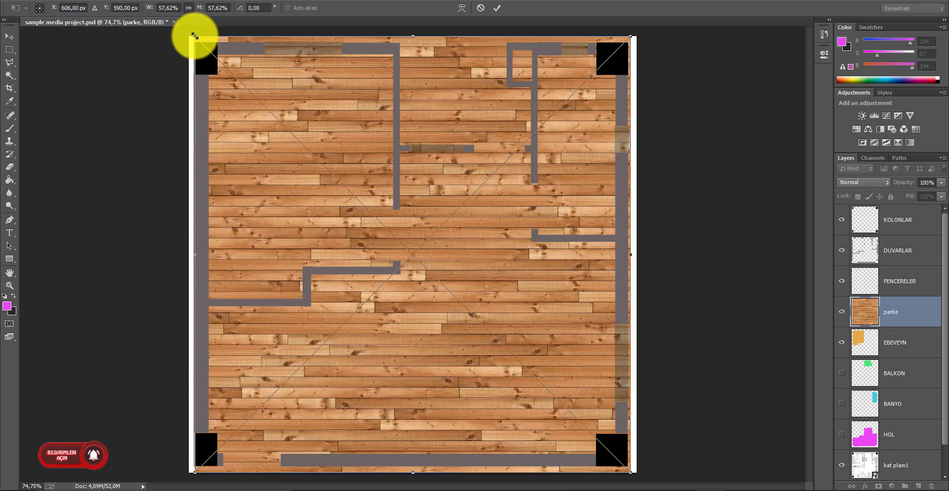
drag(195, 36, 519, 356)
mouse_move(559, 382)
mouse_down()
mouse_move(524, 339)
mouse_move(291, 141)
mouse_up()
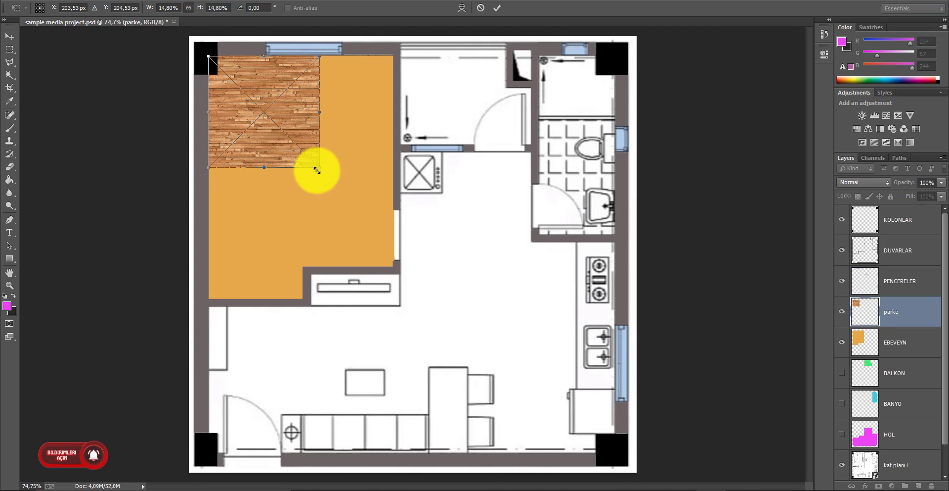
drag(317, 171, 397, 237)
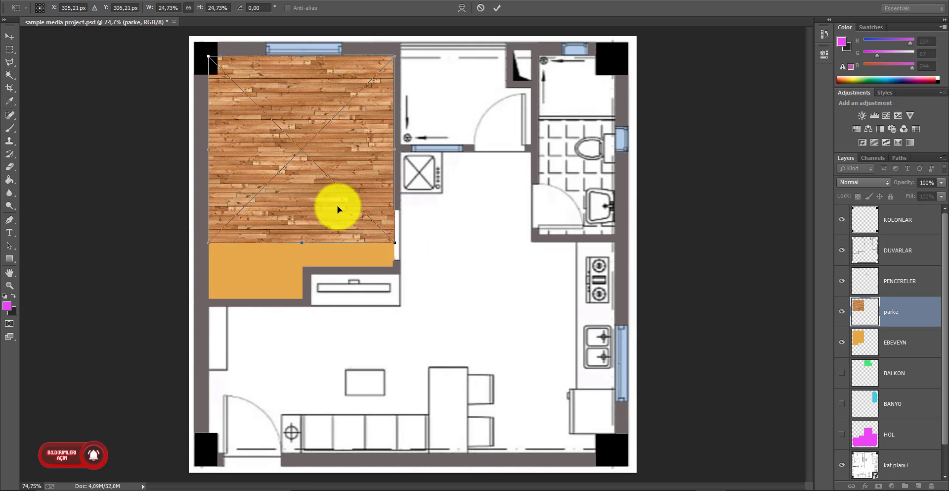
key(Return)
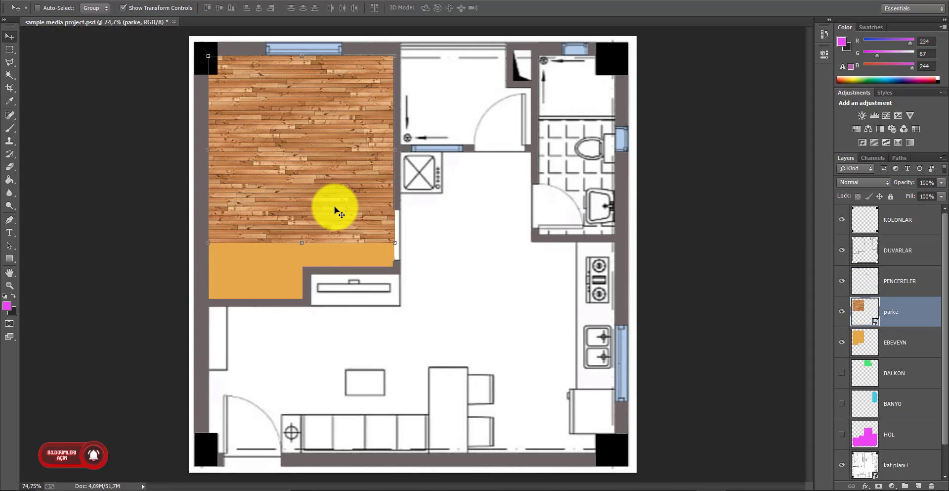
Step: Alt-drag a copy of the parquet texture downward over the lower bedroom and nudge it into place
drag(334, 209, 332, 212)
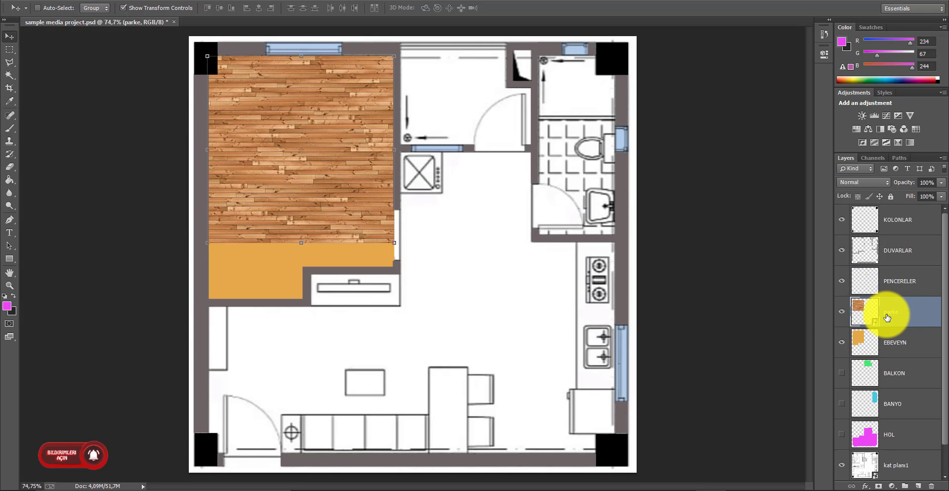
click(284, 161)
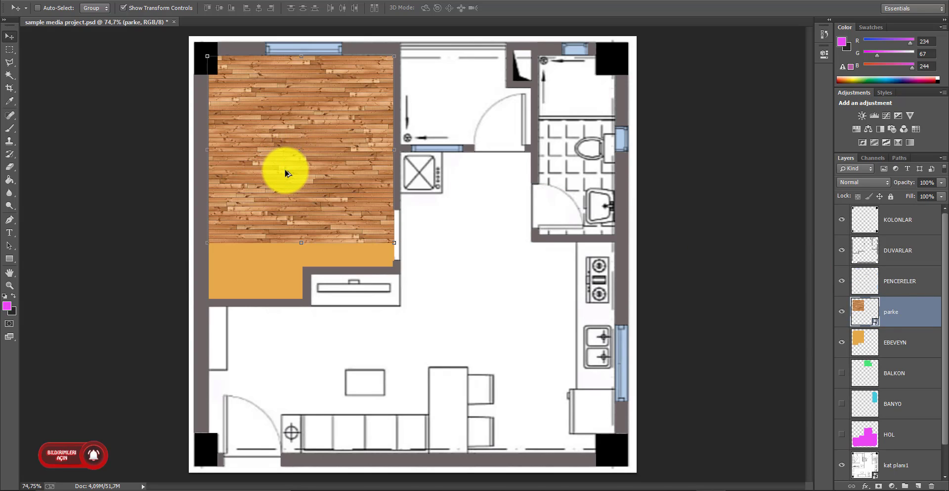
mouse_move(286, 172)
mouse_down()
mouse_move(325, 382)
mouse_move(283, 356)
mouse_up()
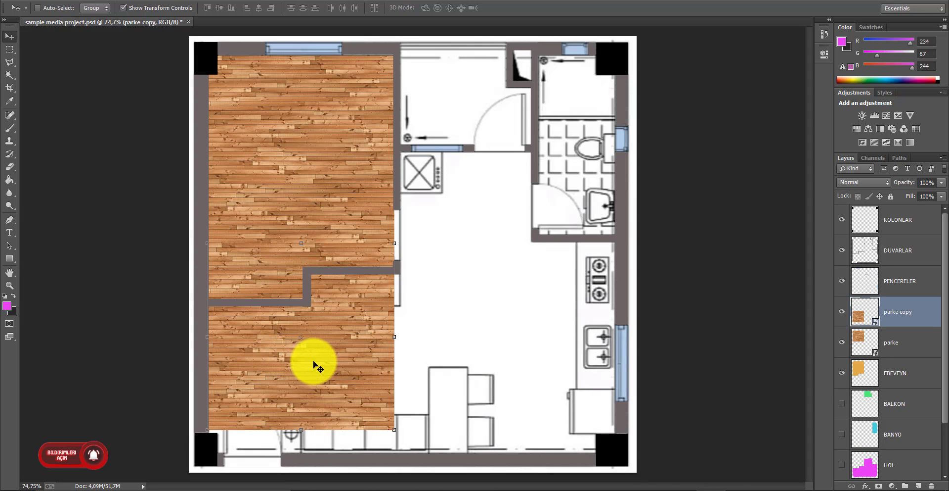
key(Down)
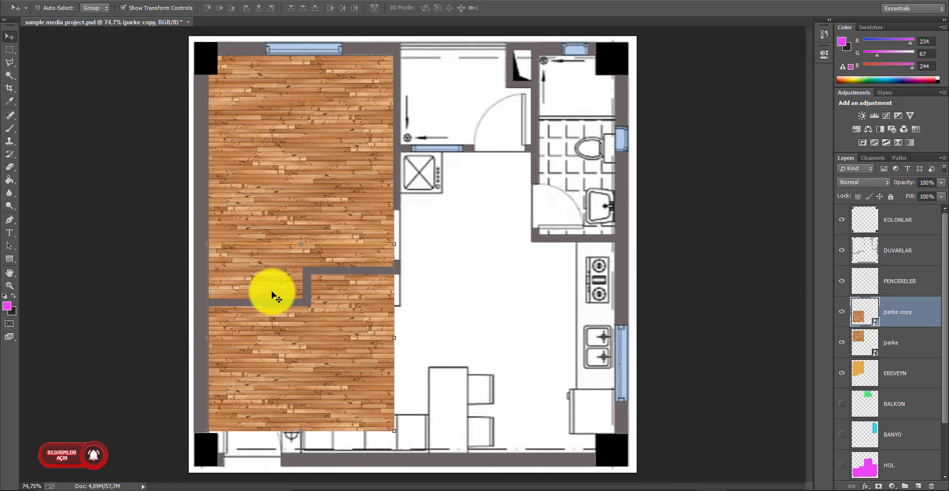
key(Up)
key(Up)
key(Up)
key(Up)
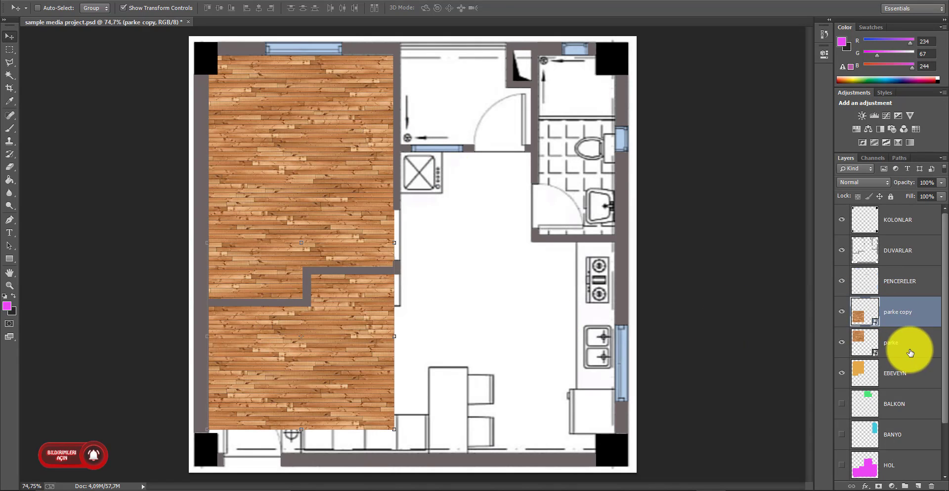
Step: Merge parke and parke copy into one layer, toggling its visibility to check coverage
shift+click(898, 340)
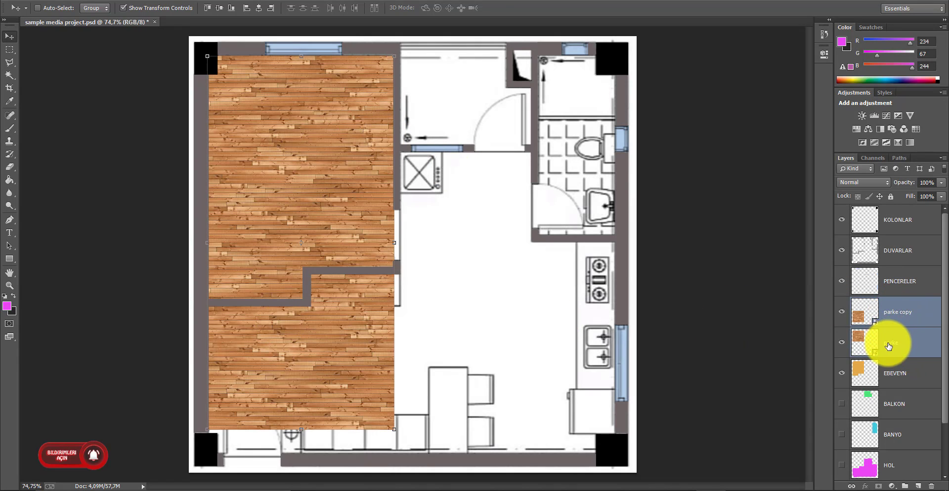
right_click(899, 317)
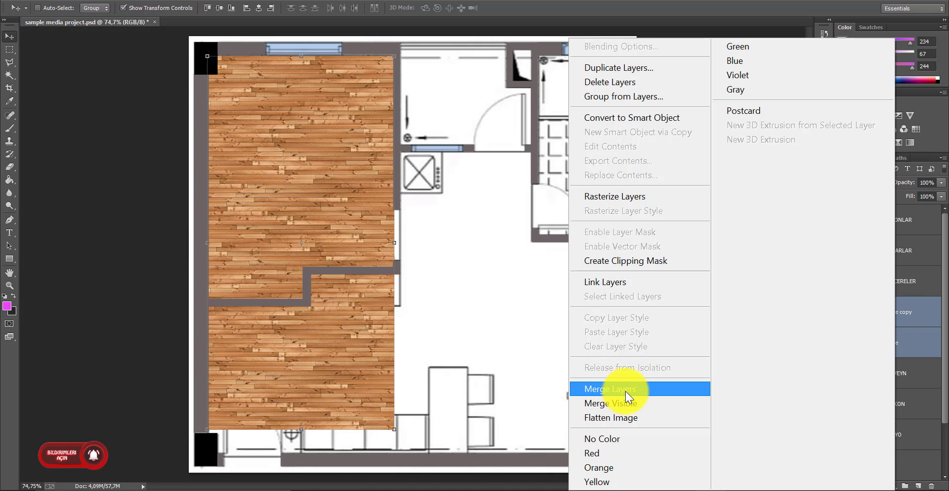
click(600, 389)
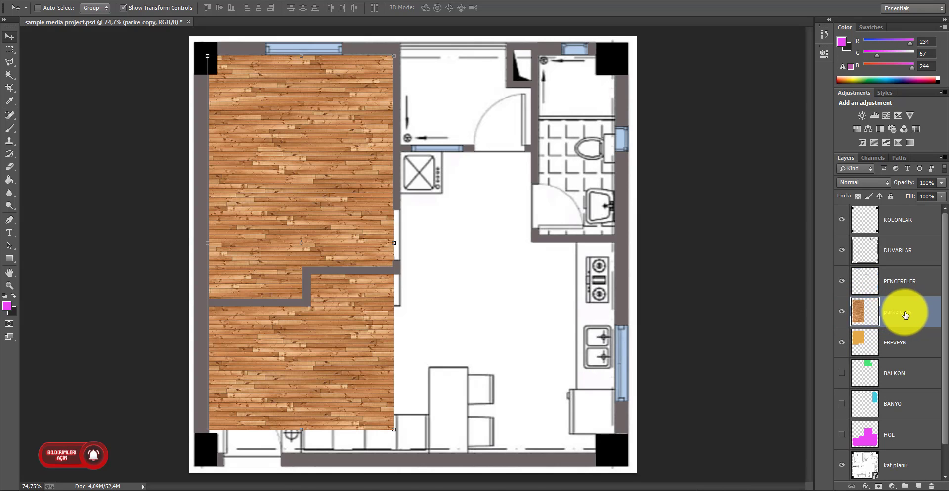
click(842, 317)
click(842, 317)
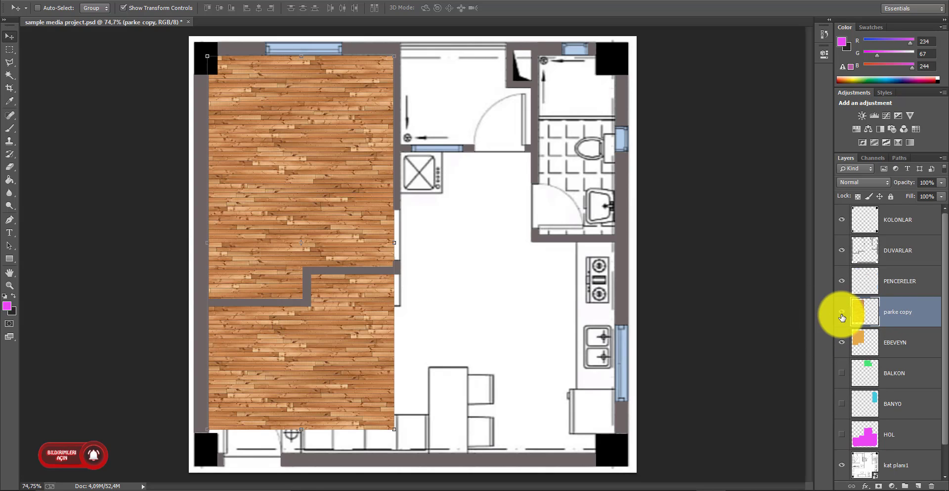
click(843, 317)
click(842, 317)
click(842, 317)
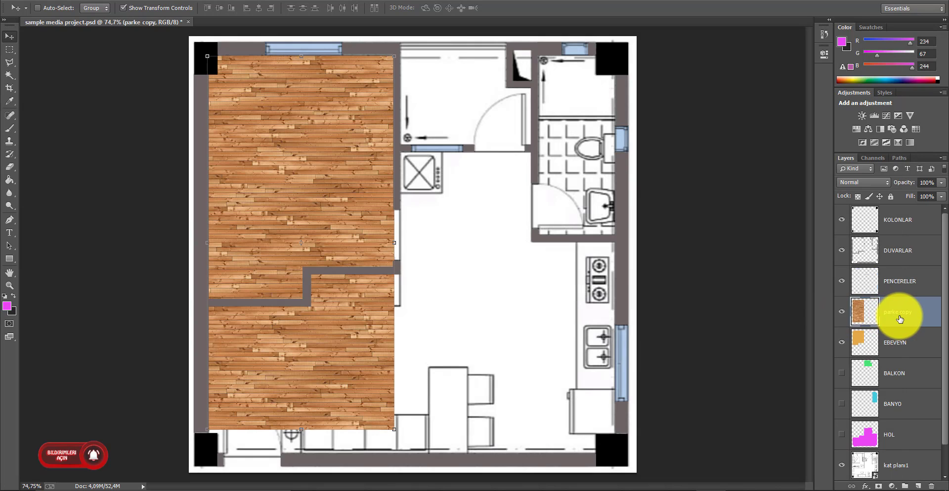
Step: Toggle the parke copy layer's visibility to compare it with the orange fill below
right_click(900, 319)
click(909, 314)
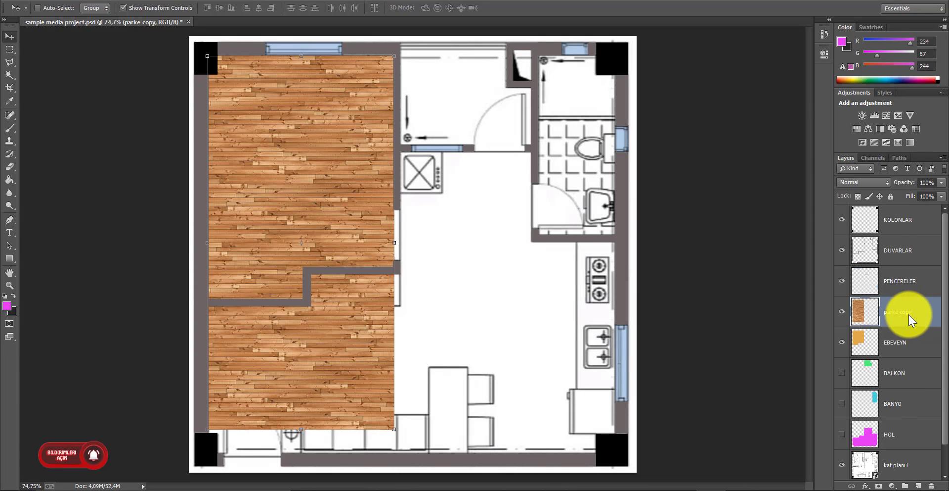
click(842, 312)
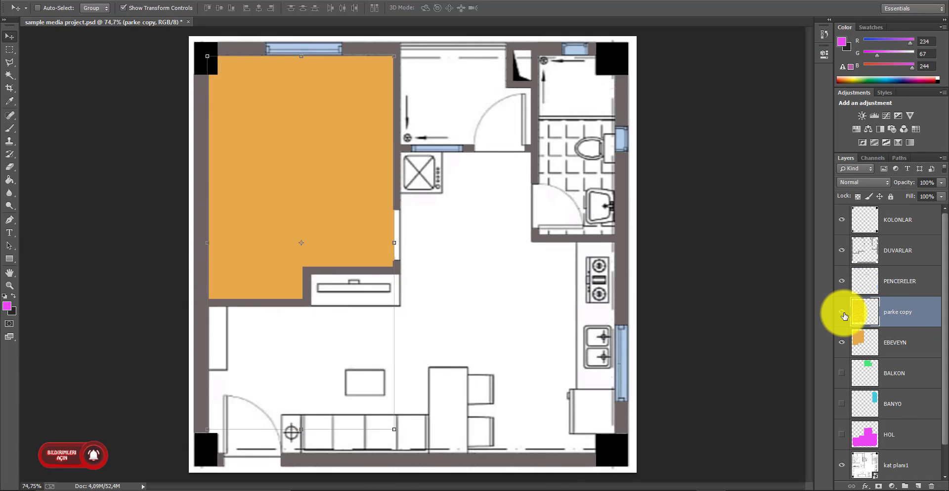
click(842, 311)
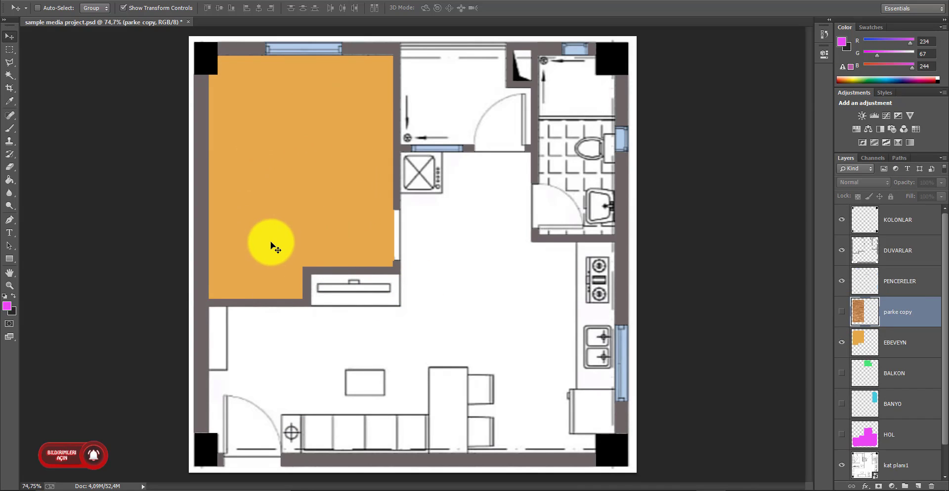
click(843, 311)
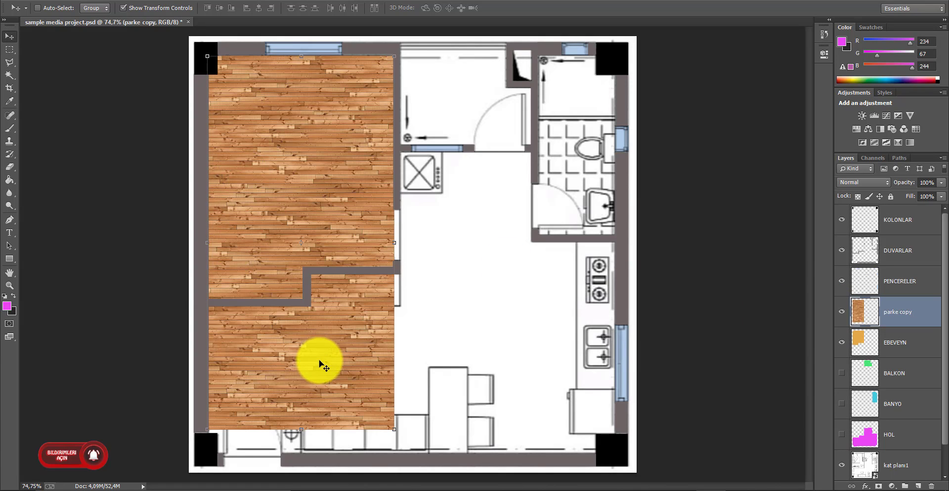
Step: Clip parke copy to EBEVEYN, release the mask, then clip it again
right_click(894, 315)
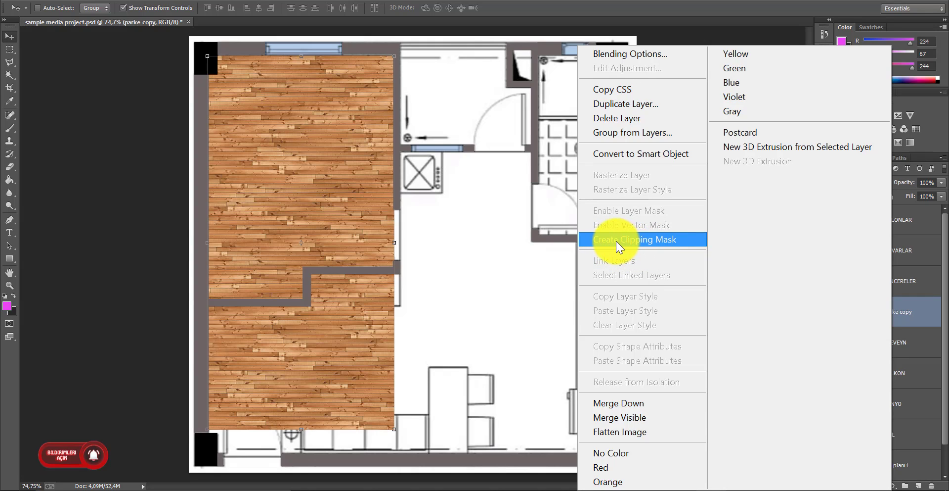
click(616, 241)
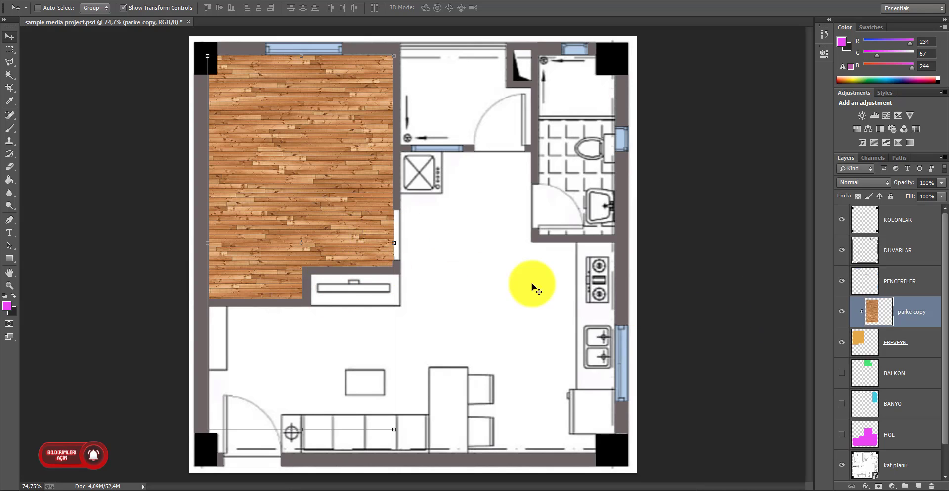
right_click(905, 315)
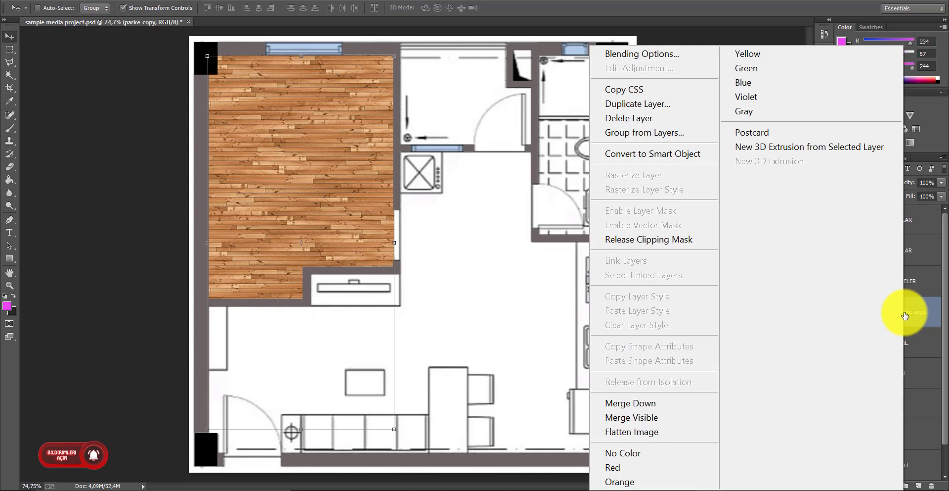
click(624, 242)
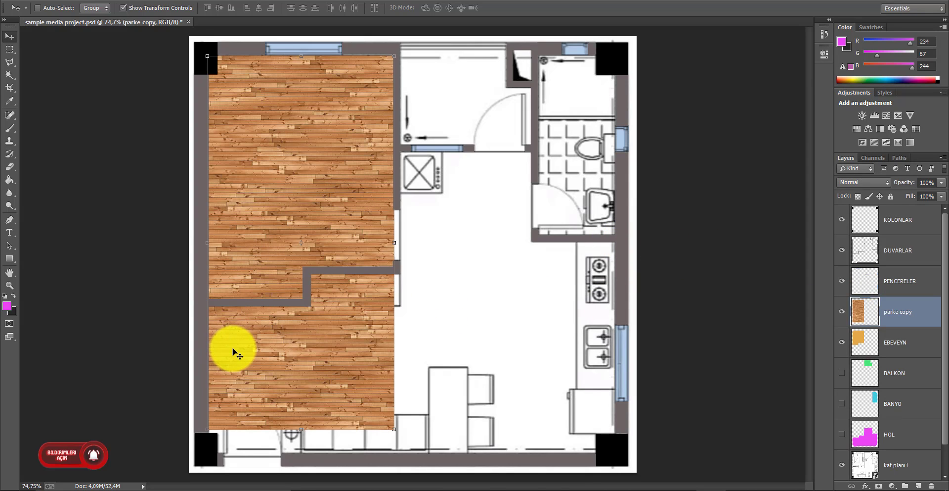
right_click(894, 311)
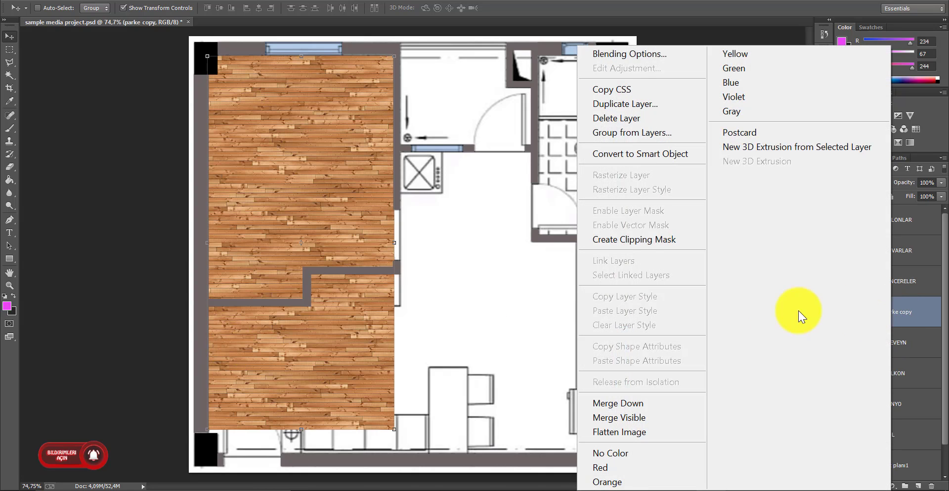
click(630, 242)
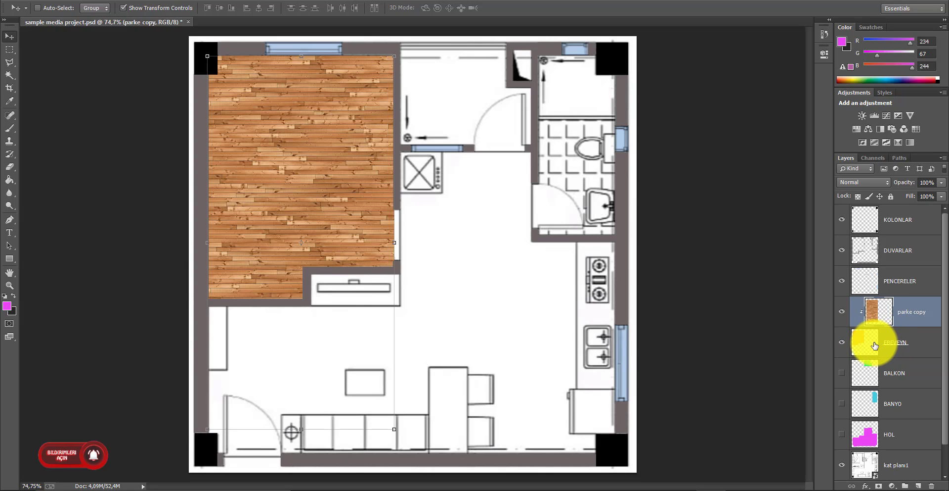
Step: Select and show the BALKON layer, changing its blending from Multiply to Normal
click(899, 376)
click(841, 375)
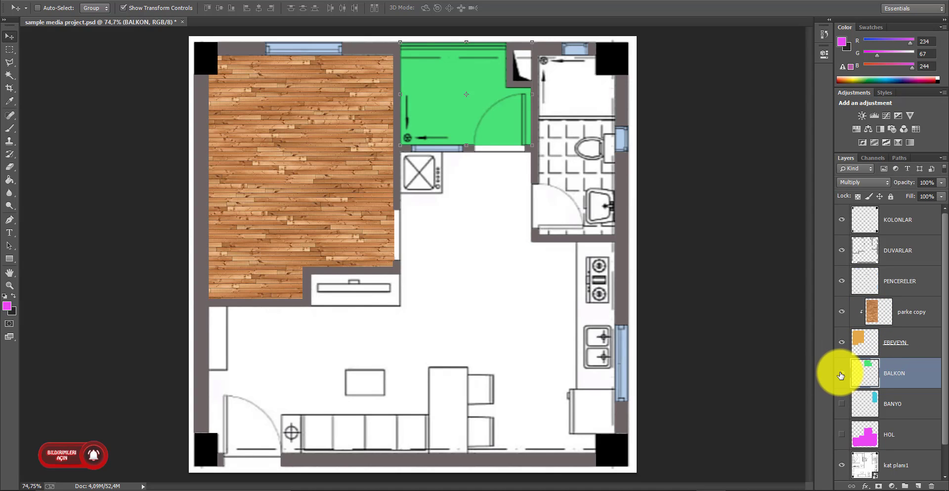
click(853, 187)
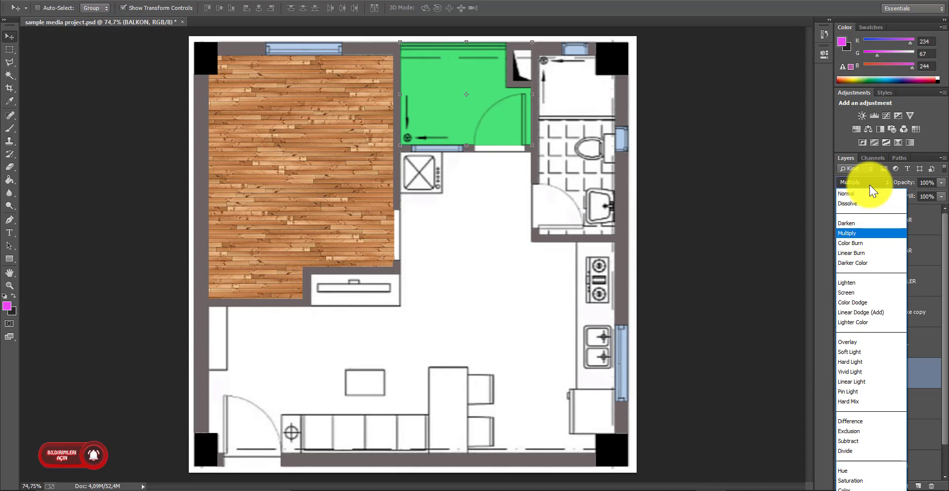
click(853, 194)
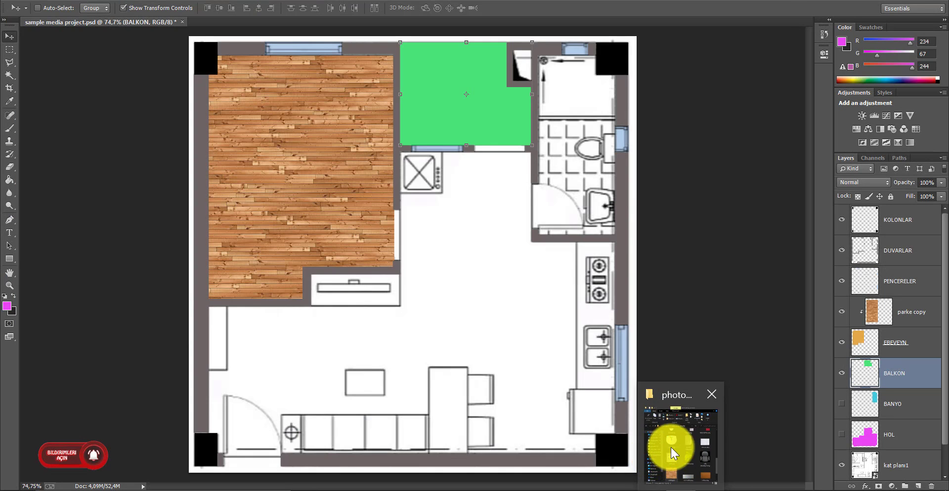
Step: Drag balkon seramik.jpg from the photoshop_örnekler folder onto the Photoshop canvas
click(656, 454)
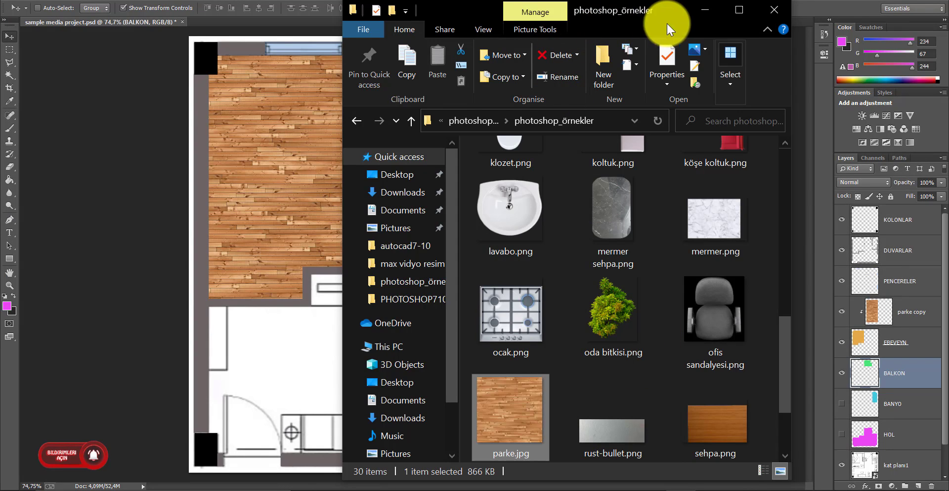
drag(664, 12, 757, 12)
scroll(771, 341, down, 2)
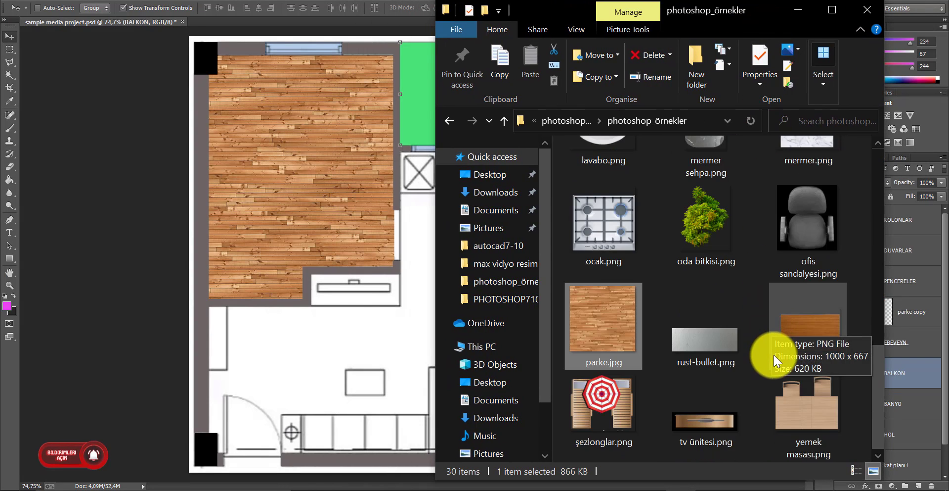
scroll(735, 373, up, 5)
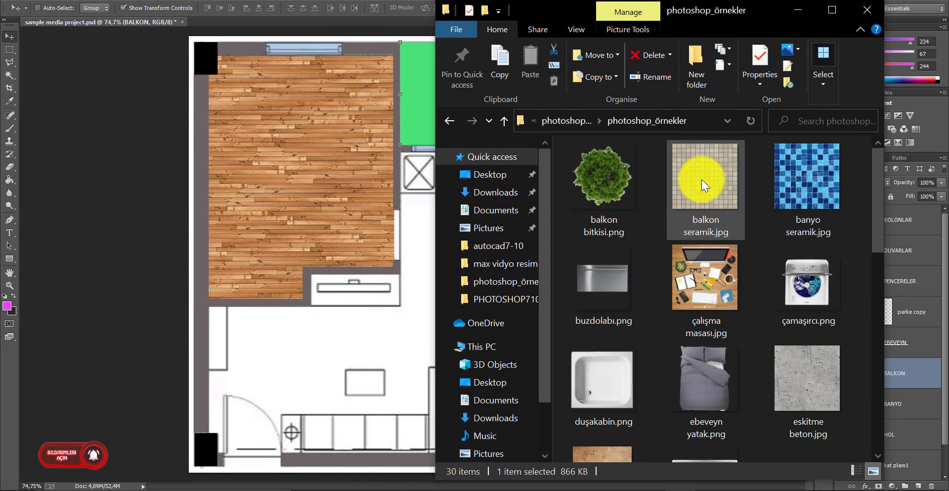
drag(701, 179, 367, 182)
Step: Place the balcony tile image and scale it proportionally to about 94%
mouse_move(430, 236)
mouse_down()
mouse_move(496, 138)
mouse_move(476, 128)
mouse_up()
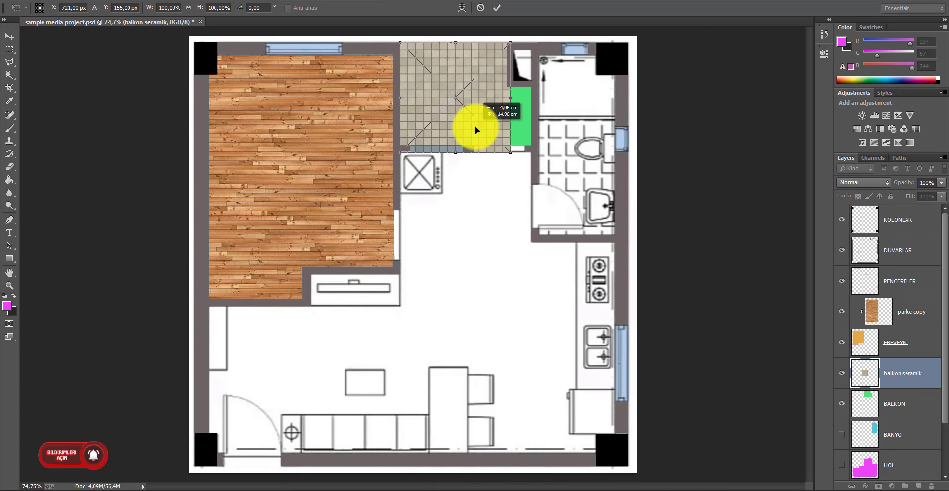
mouse_move(510, 152)
mouse_down()
mouse_move(478, 131)
mouse_move(498, 155)
mouse_up()
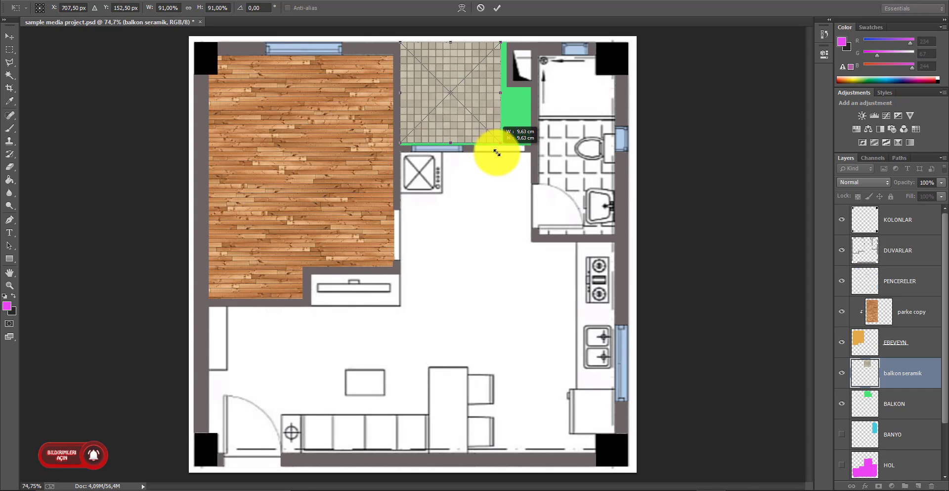
click(185, 7)
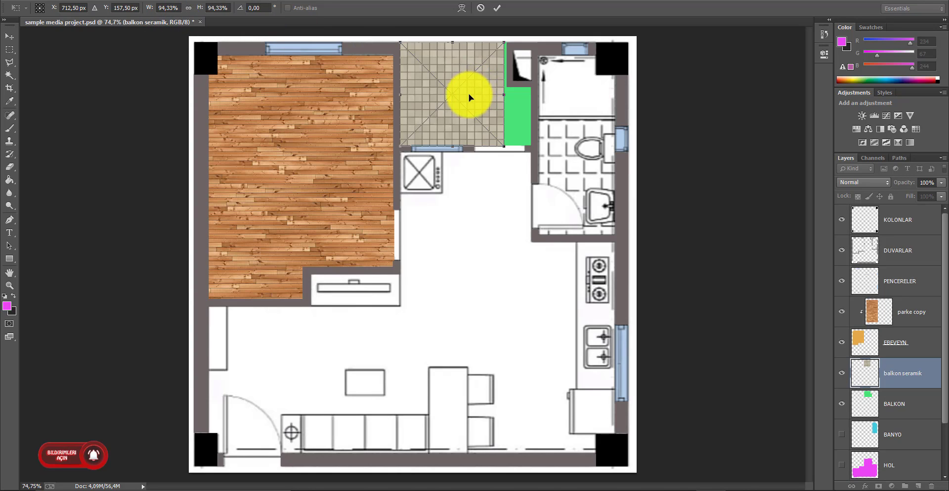
key(Return)
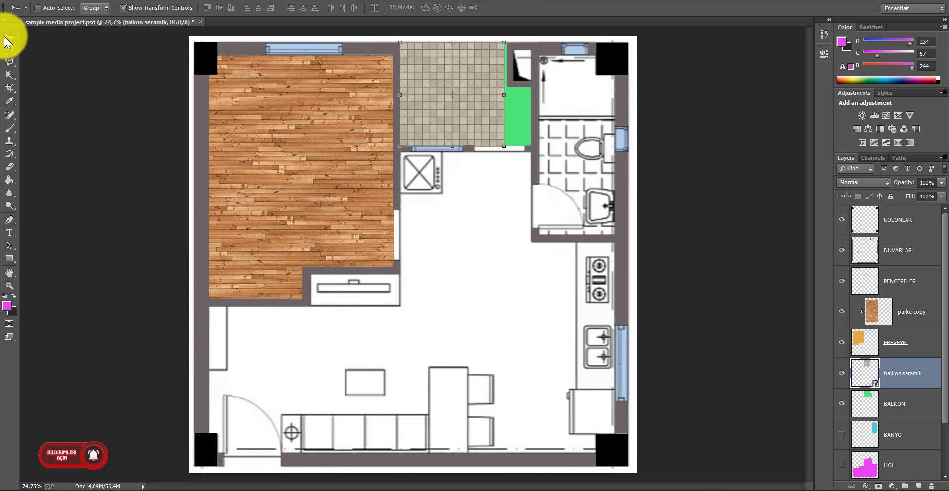
Step: Alt-drag a tile copy to the right, nudge it left, and select the tile layers
mouse_move(442, 128)
mouse_down()
mouse_move(558, 143)
mouse_move(550, 134)
mouse_up()
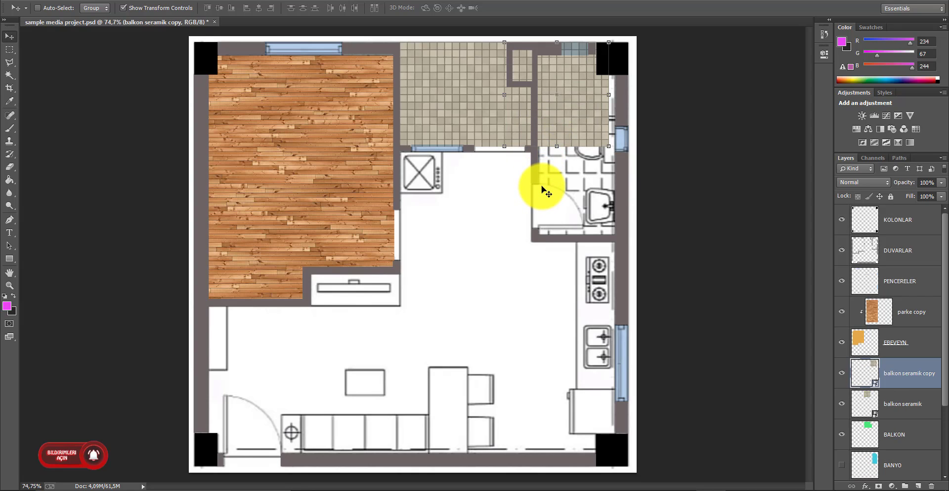
key(Left)
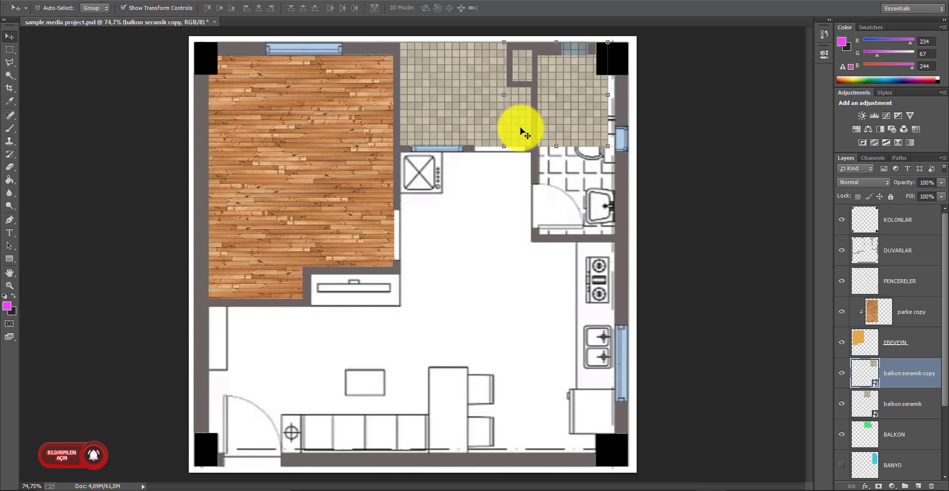
shift+click(902, 408)
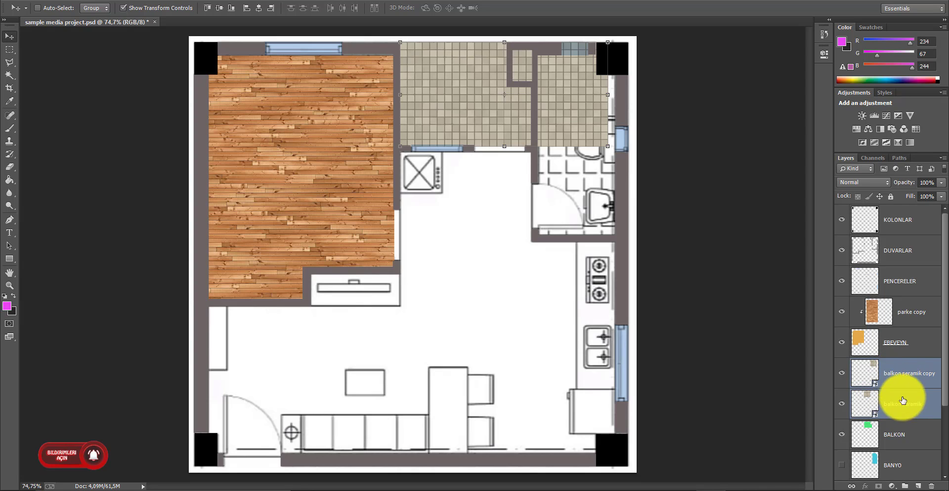
click(896, 380)
shift+click(896, 399)
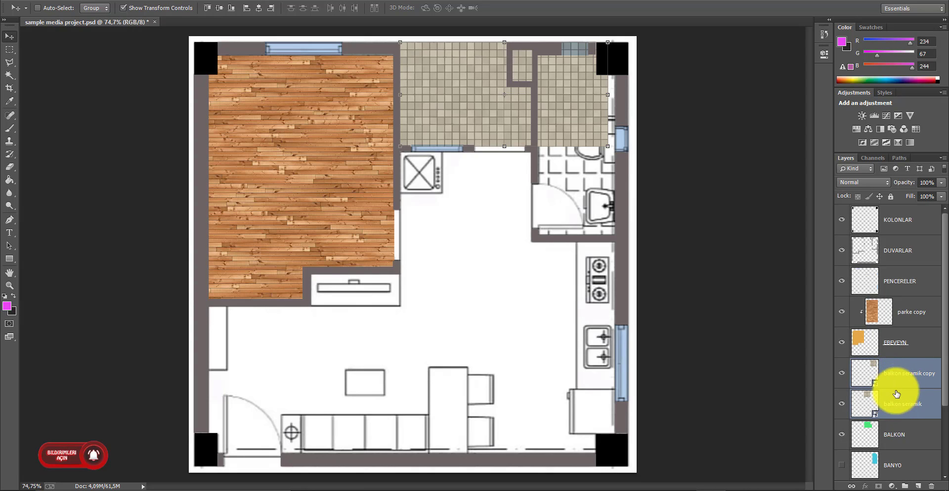
click(899, 374)
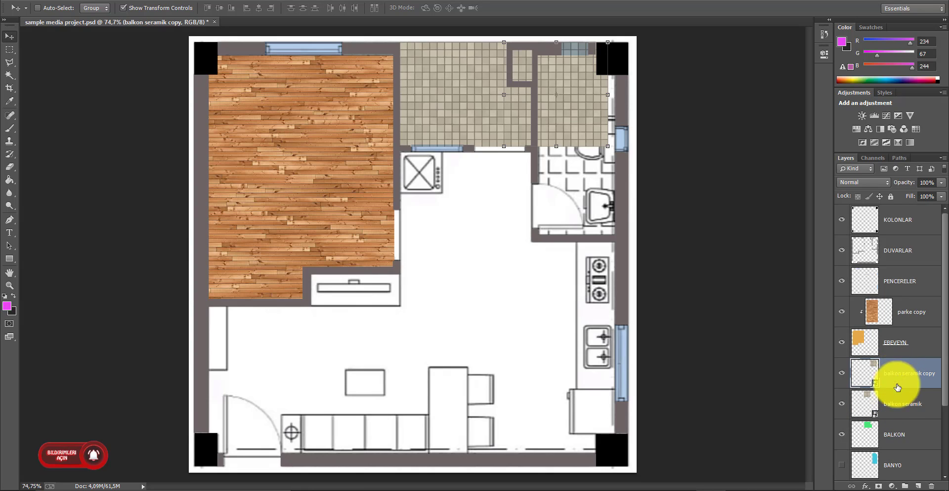
Step: Merge both balkon seramik layers into one and clip the merged copy to BALKON
shift+click(902, 406)
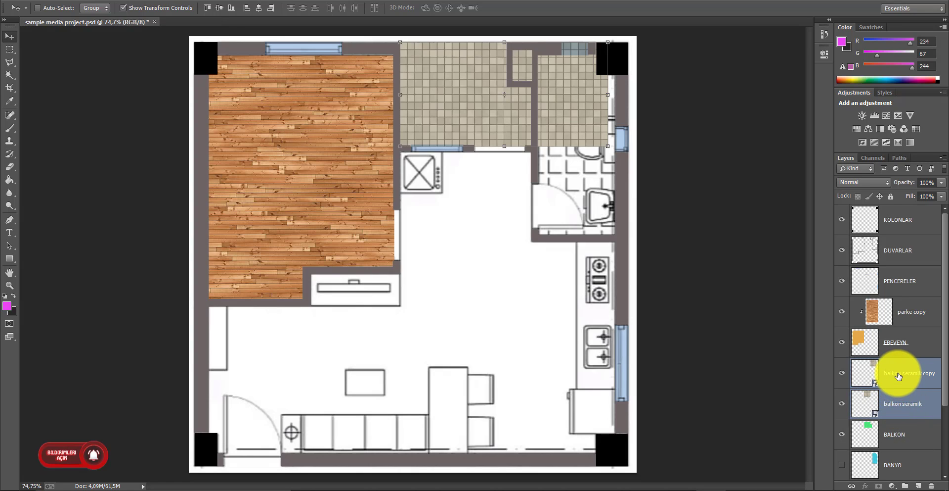
click(899, 376)
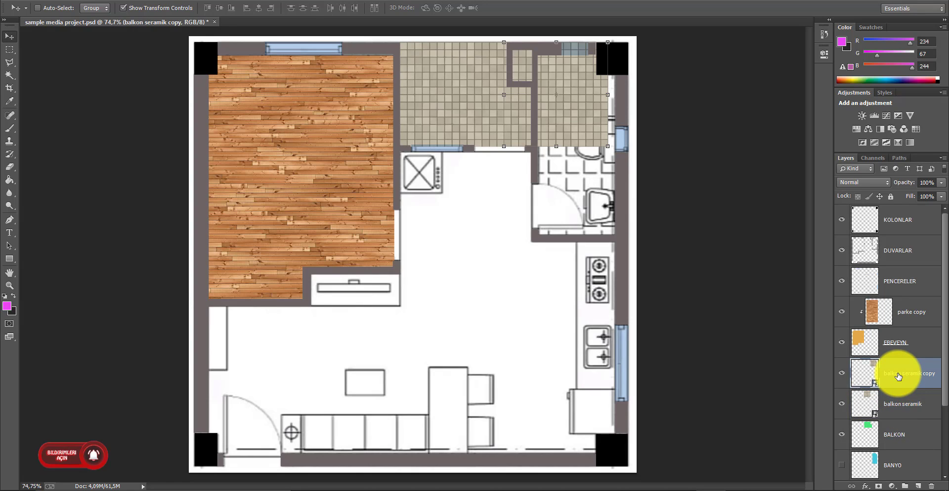
shift+click(898, 407)
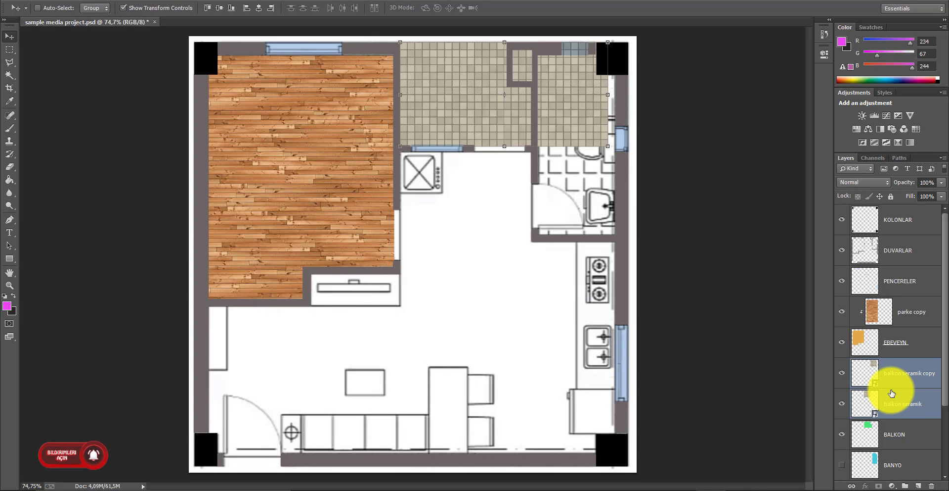
right_click(901, 377)
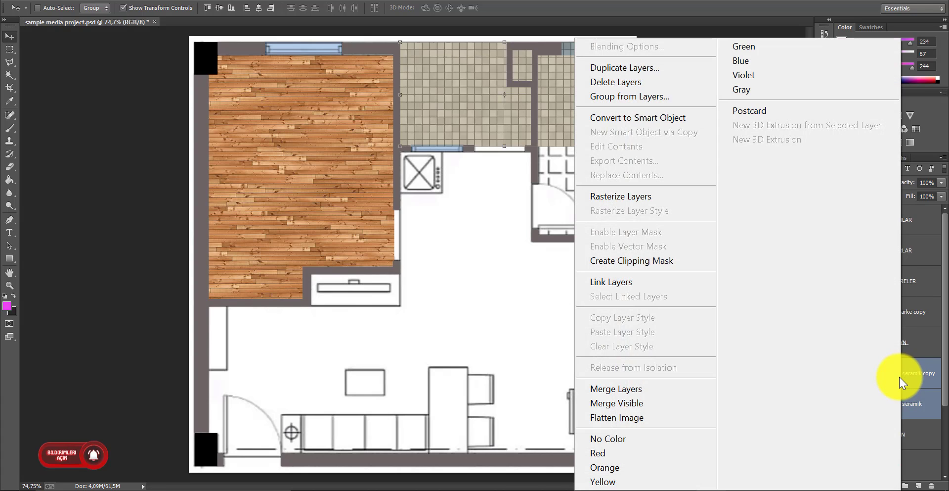
click(642, 385)
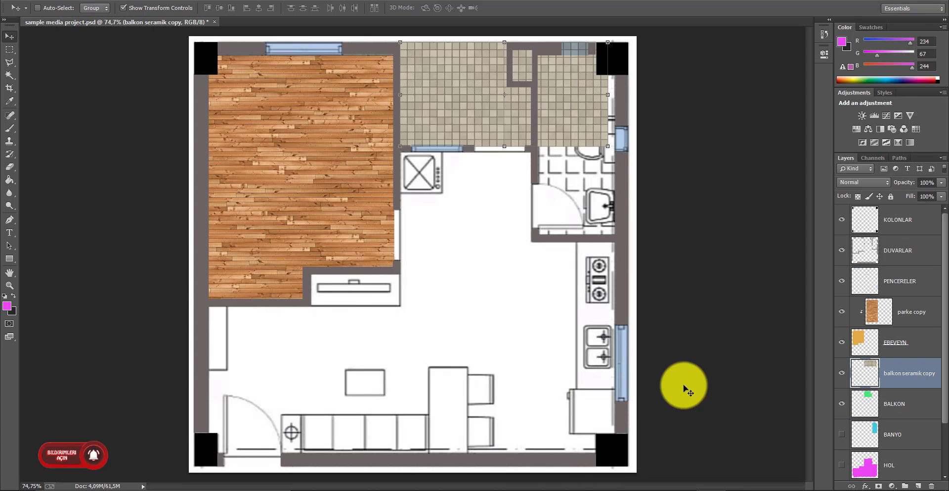
click(842, 374)
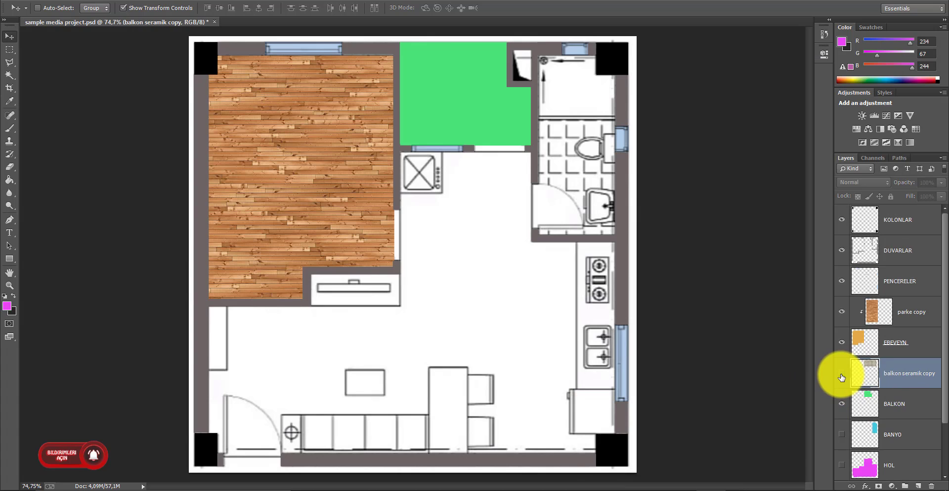
right_click(908, 378)
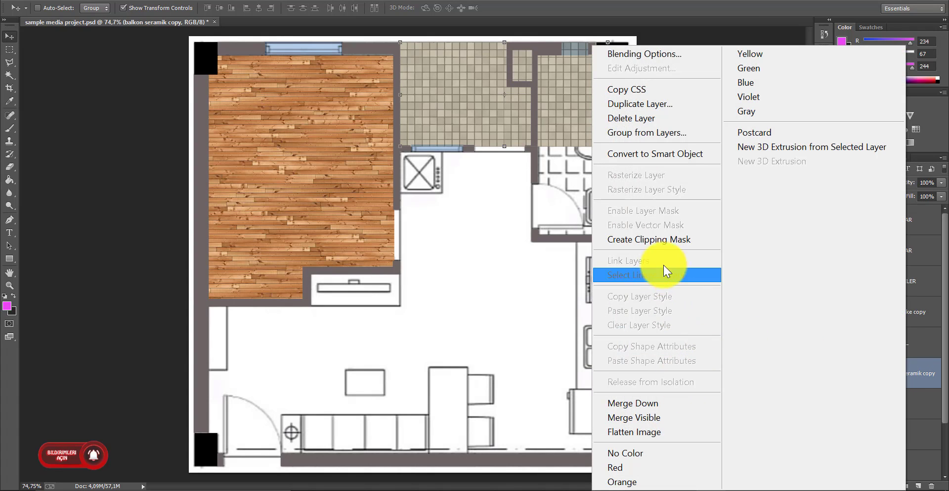
click(667, 239)
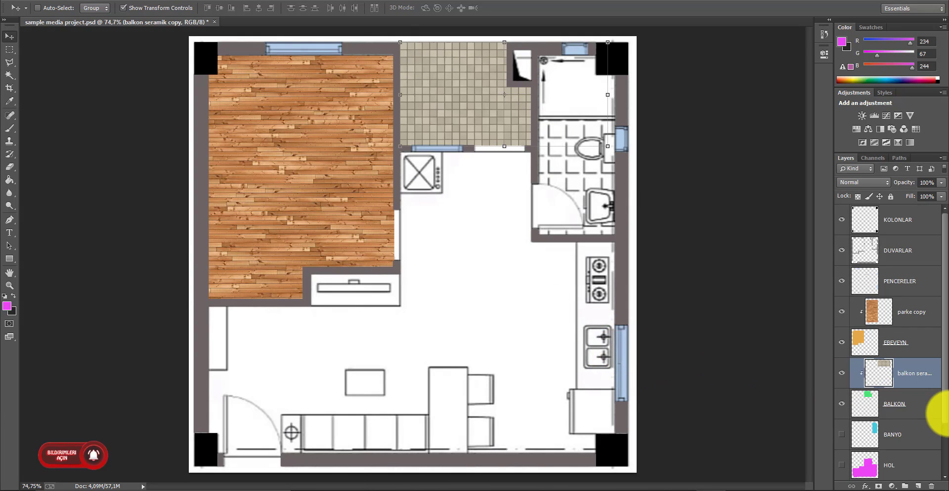
Step: Toggle the balcony tile and BALKON layers to confirm the ceramic tiles stay inside the balcony
drag(945, 381, 947, 429)
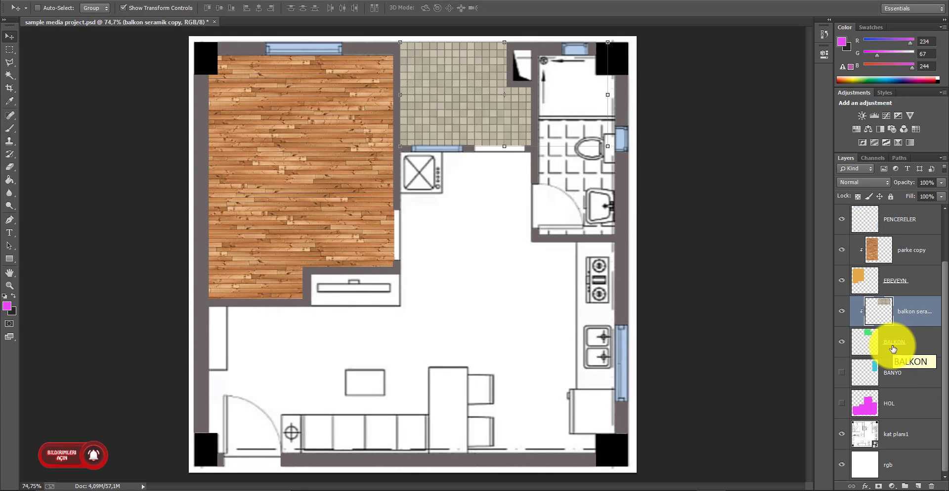
click(894, 348)
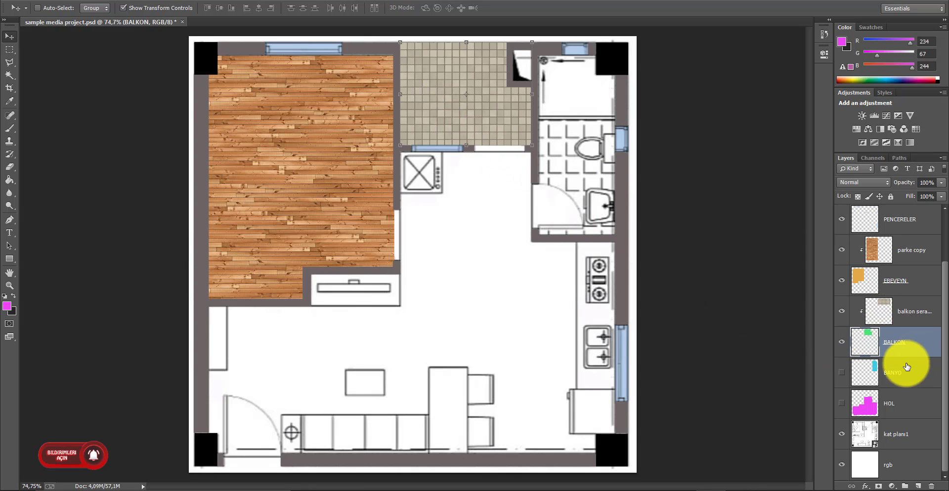
click(918, 316)
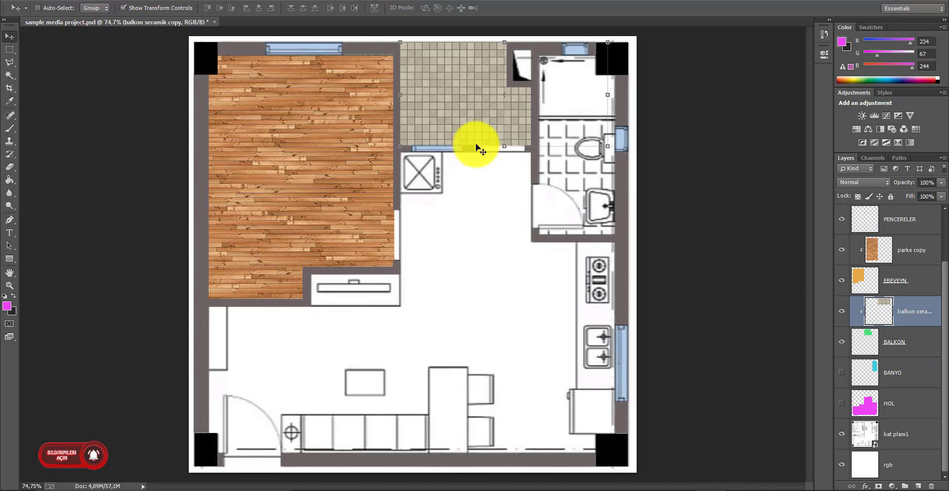
click(842, 314)
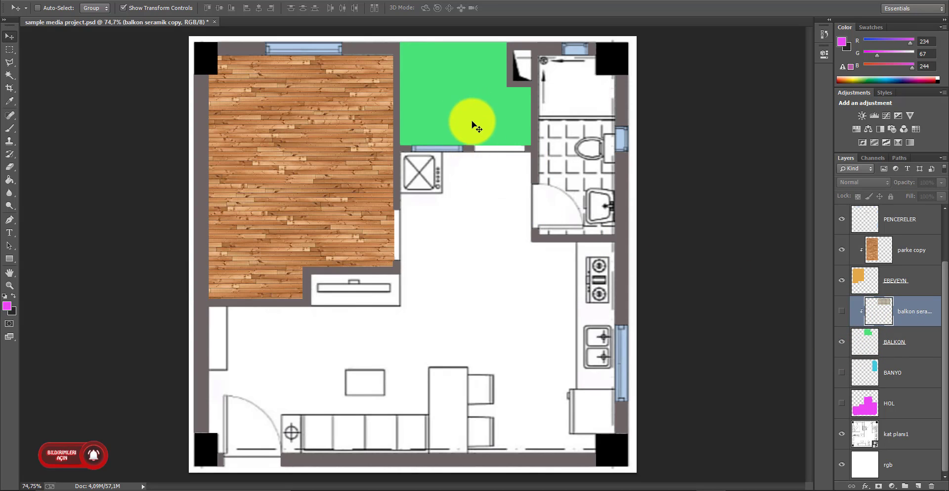
click(841, 312)
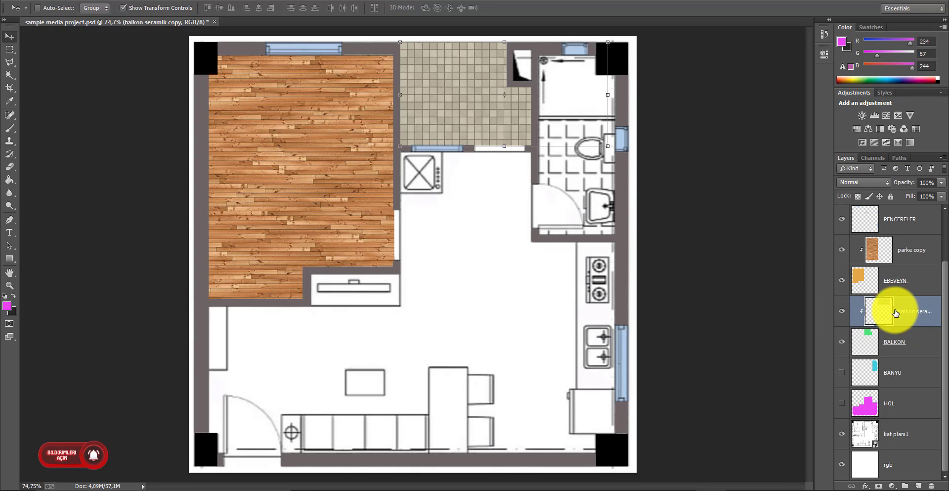
click(842, 342)
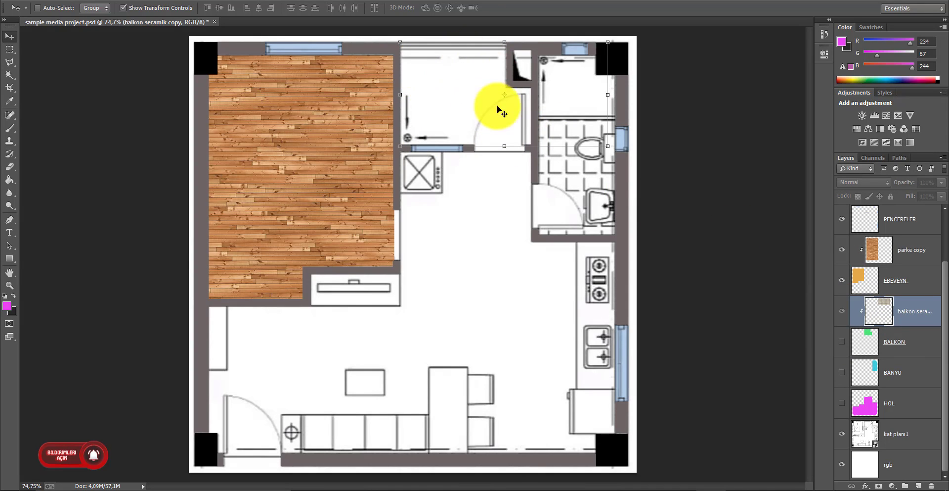
click(843, 342)
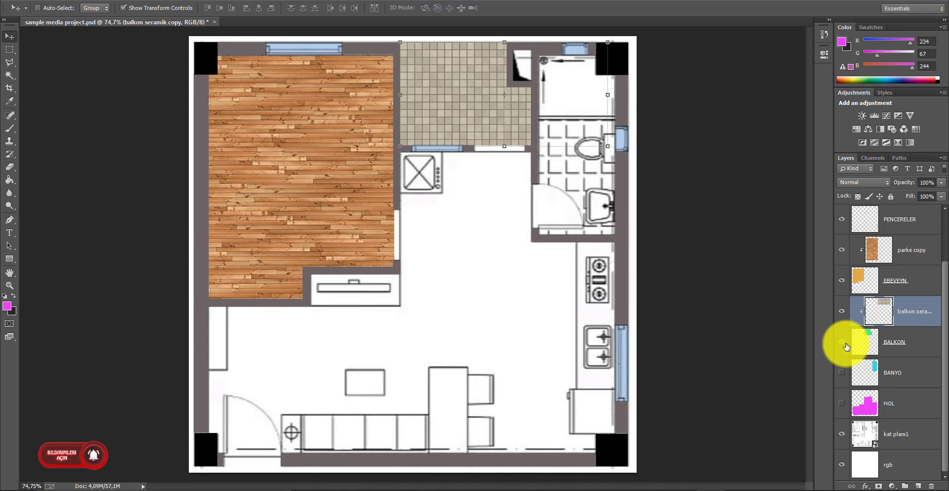
Step: Make the BANYO layer visible and change its blend mode from Multiply to Normal
click(896, 376)
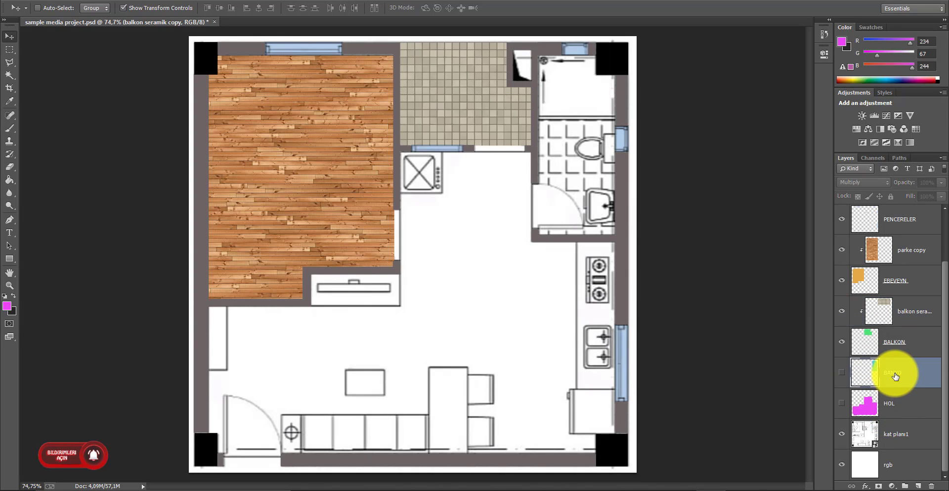
click(843, 376)
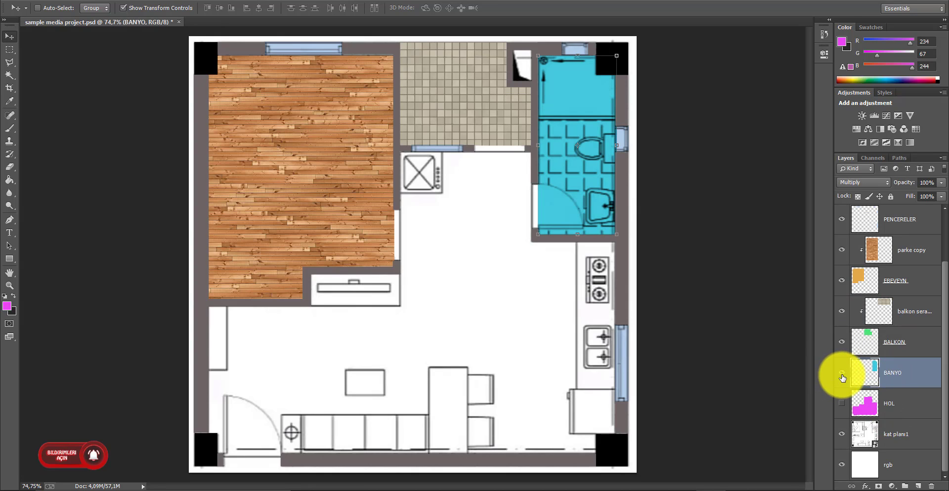
click(860, 181)
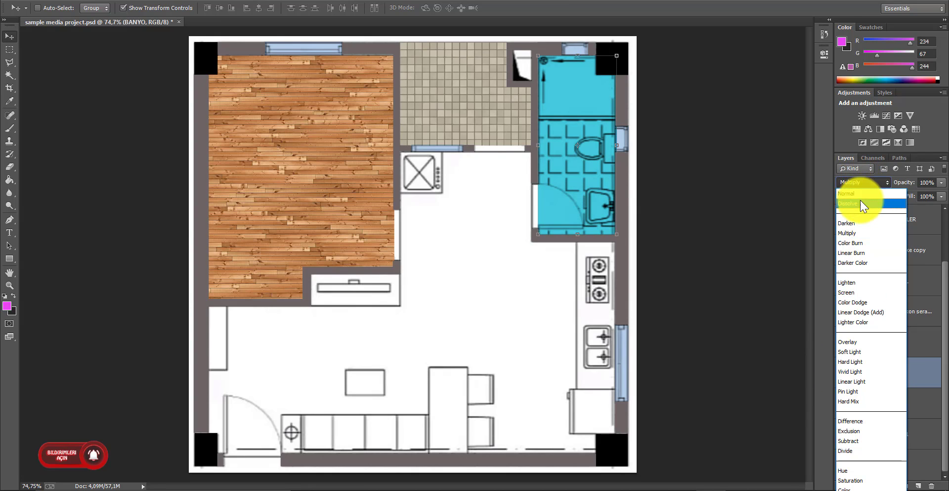
click(859, 195)
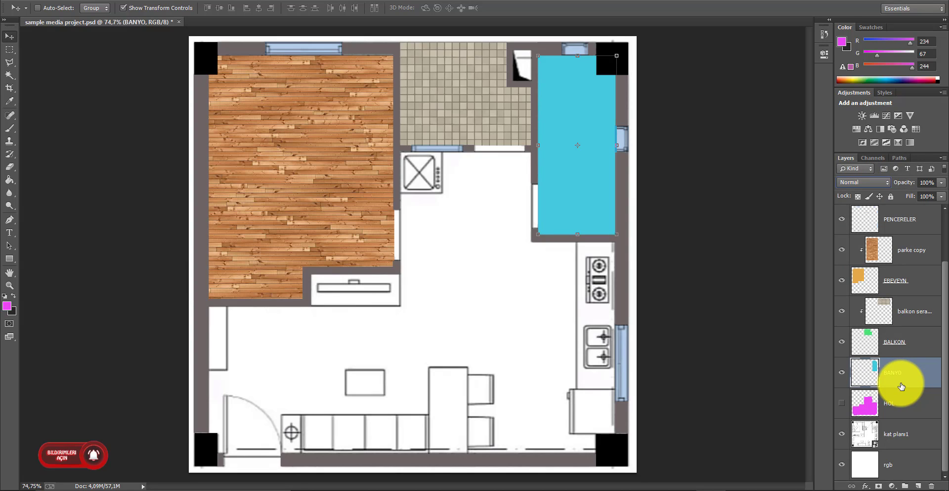
Step: Place banyo seramik.jpg scaled to about 16% over the bathroom, then delete it
click(700, 485)
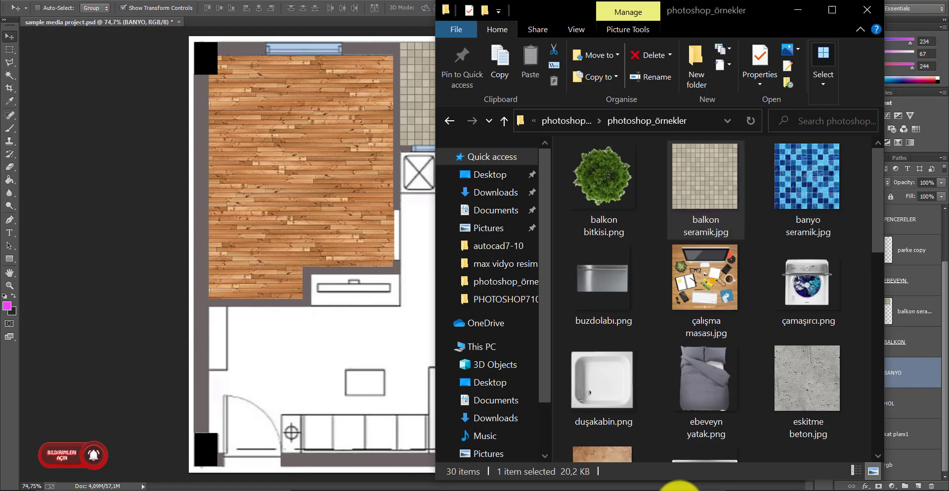
drag(577, 11, 107, 78)
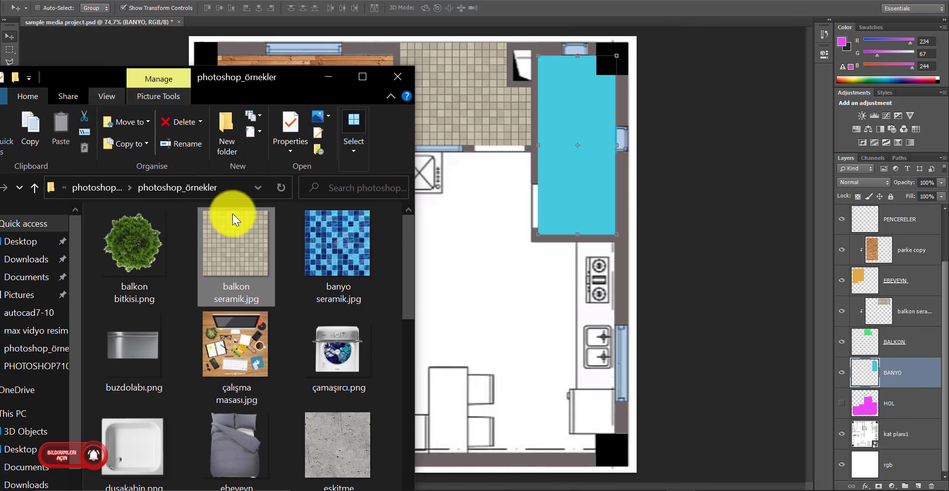
drag(329, 229, 576, 194)
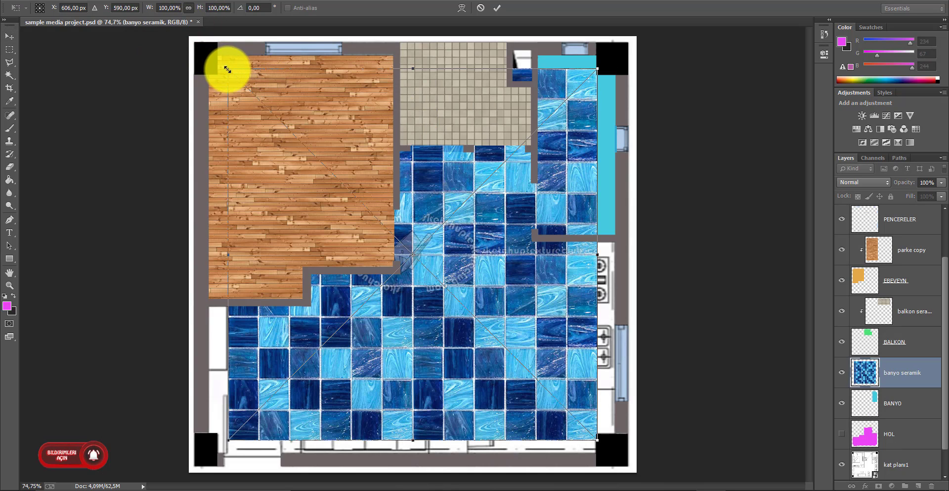
drag(228, 68, 562, 355)
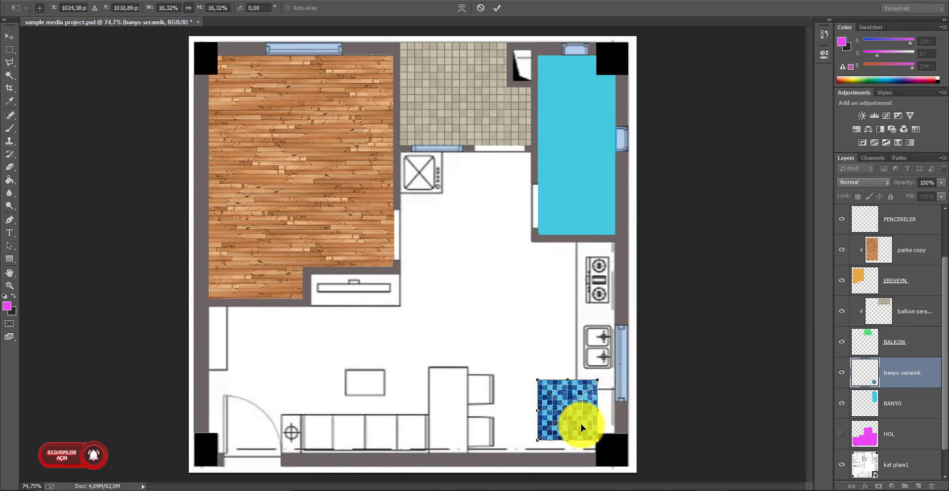
drag(577, 423, 571, 189)
drag(567, 145, 567, 78)
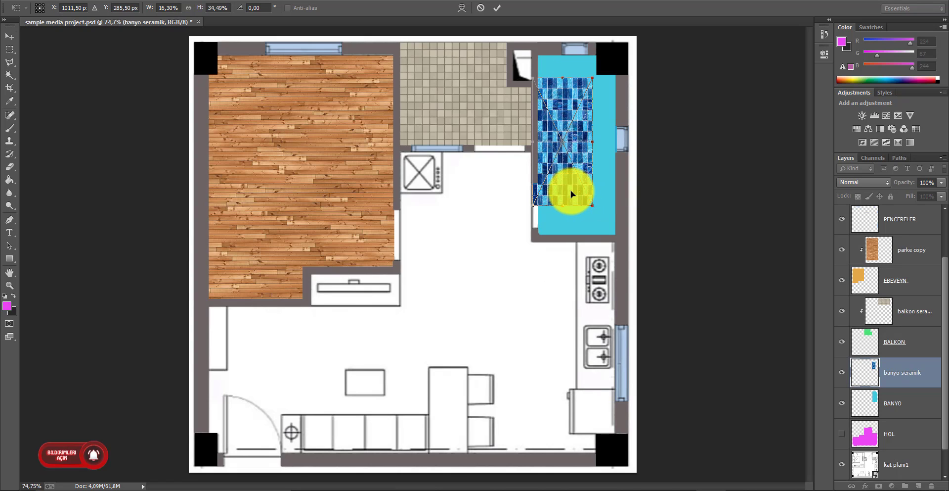
key(Return)
key(Delete)
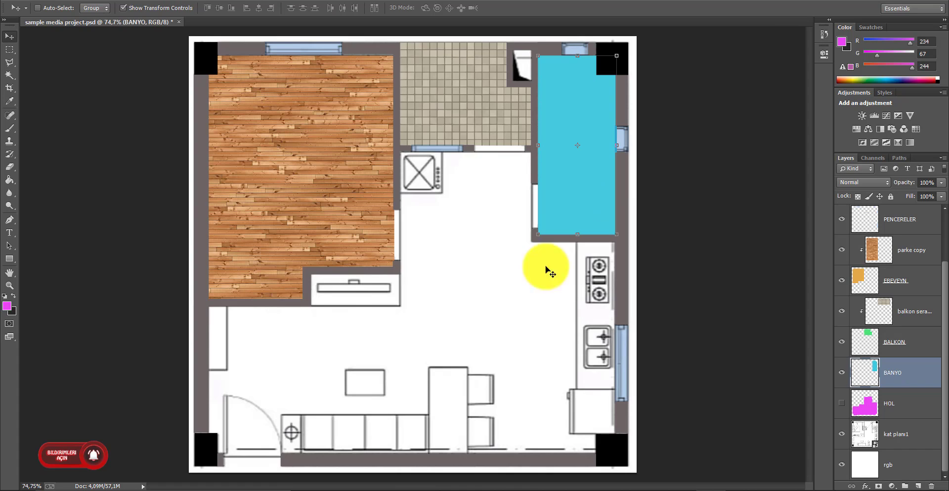
click(682, 490)
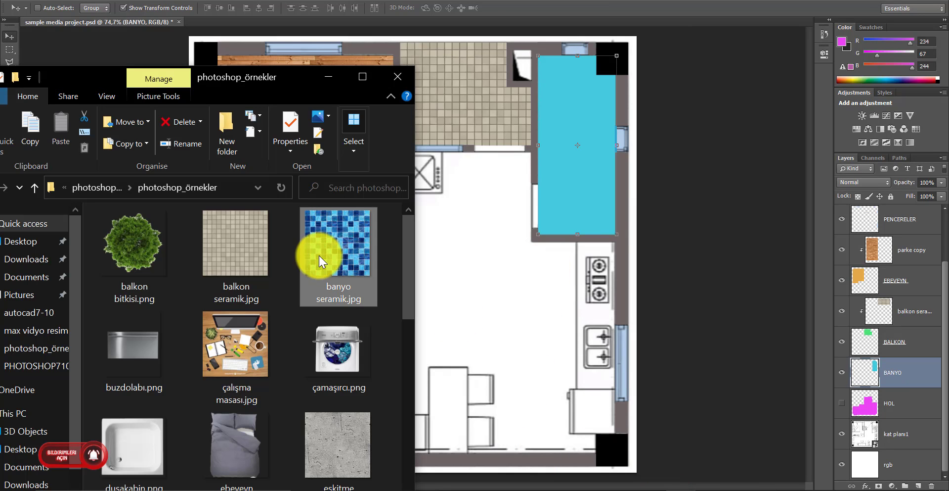
Step: Place banyo seramik.jpg at about 15% and widen it across the bathroom's top
drag(328, 244, 550, 166)
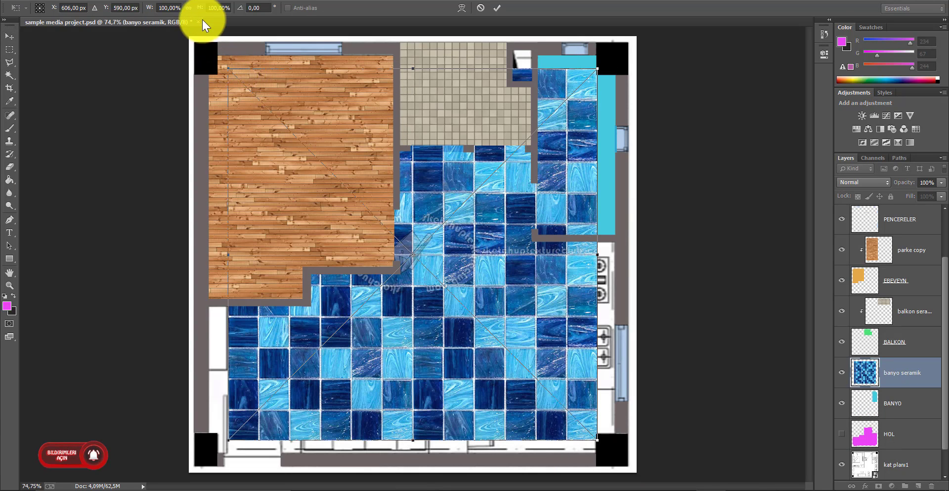
mouse_move(230, 73)
mouse_down()
mouse_move(575, 415)
mouse_move(581, 90)
mouse_move(569, 99)
mouse_up()
key(Return)
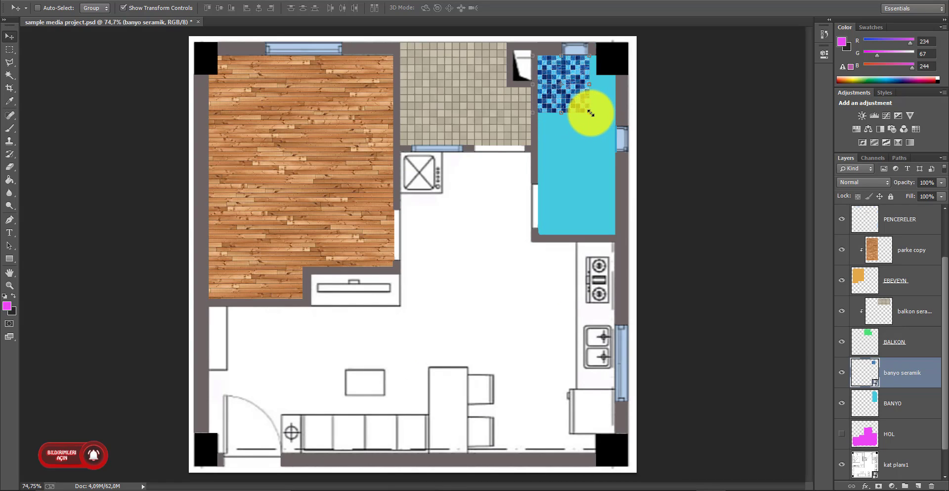
drag(591, 114, 618, 149)
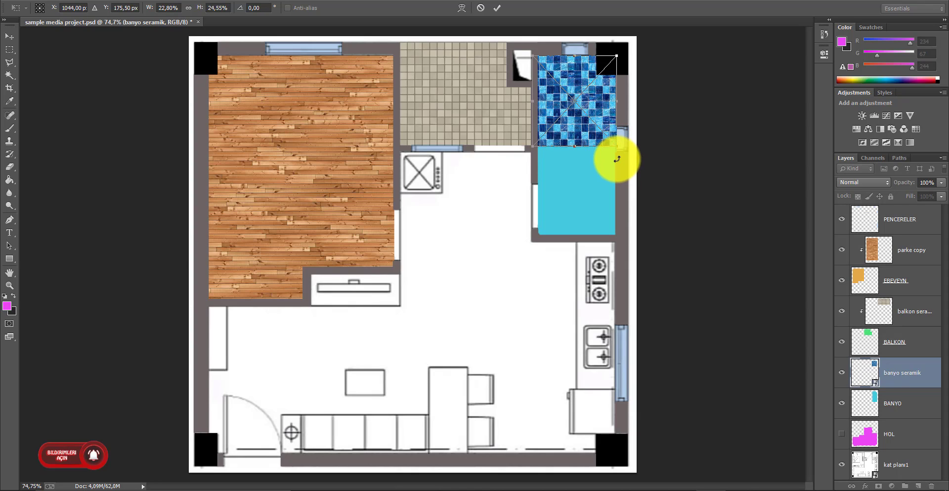
key(Escape)
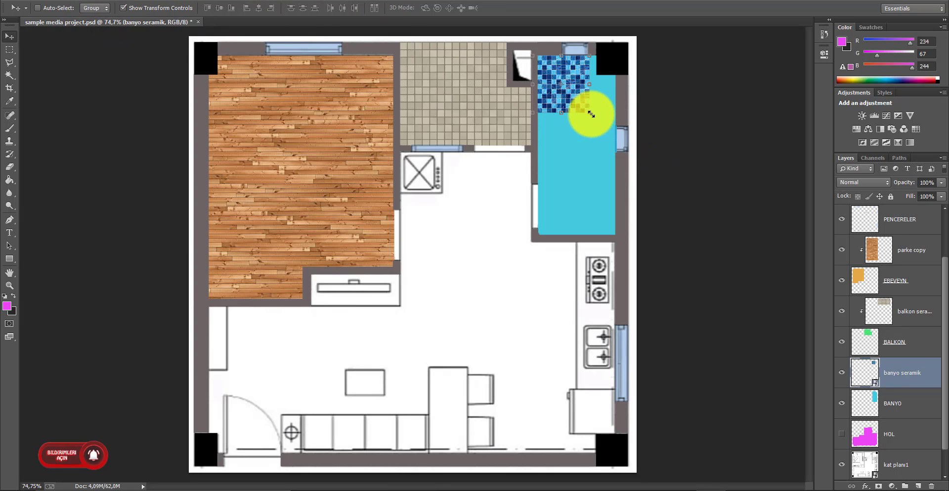
drag(592, 114, 618, 144)
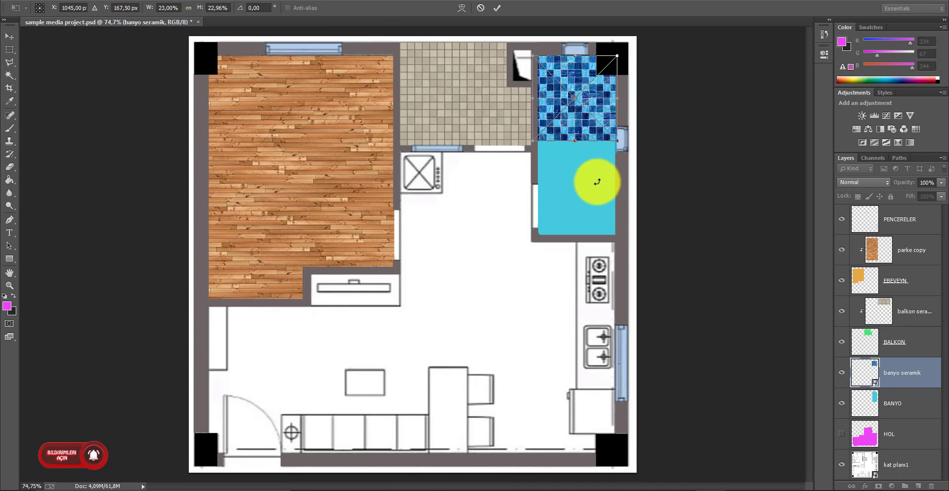
key(Return)
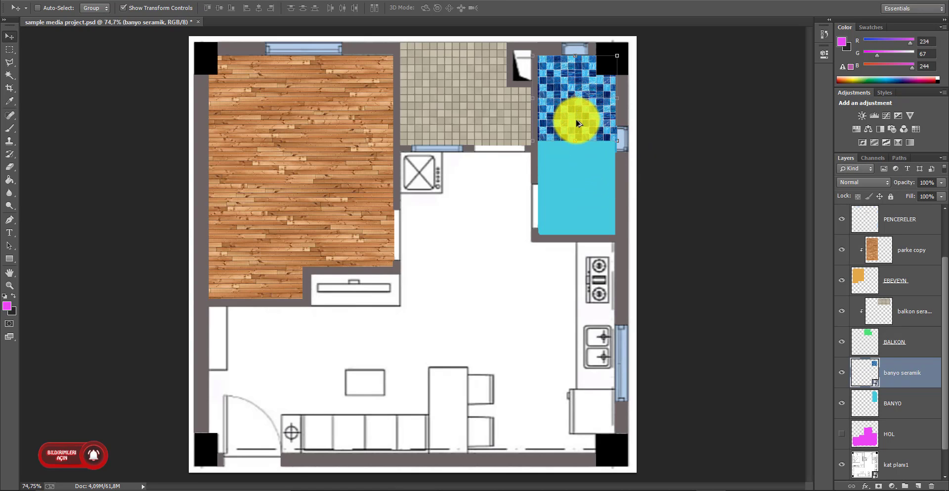
Step: Alt-drag two mosaic copies downward to cover the rest of the bathroom
drag(577, 112, 578, 208)
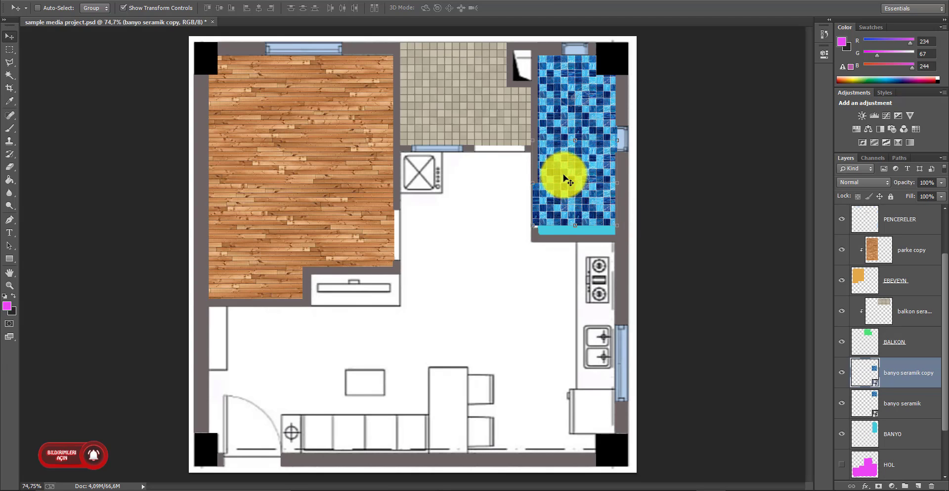
mouse_move(556, 182)
mouse_down()
mouse_move(607, 278)
mouse_move(556, 266)
mouse_up()
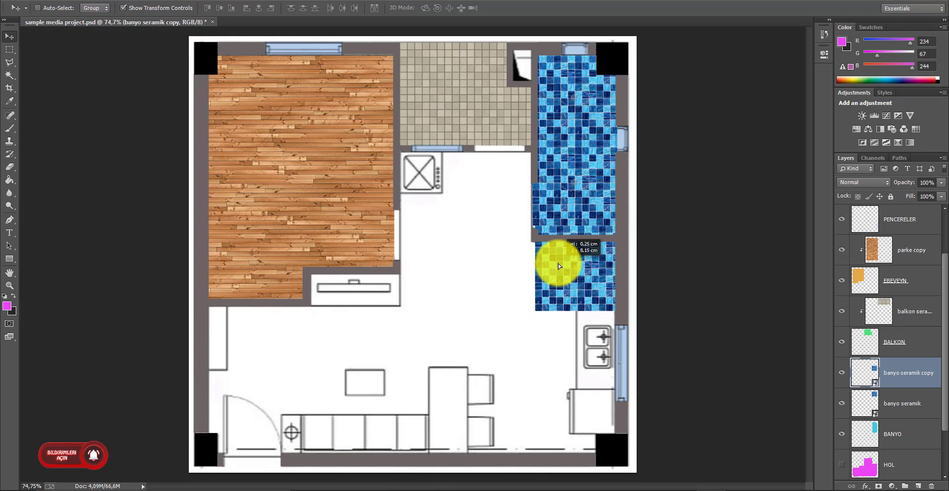
mouse_move(555, 266)
mouse_down()
mouse_move(569, 293)
mouse_move(568, 282)
mouse_up()
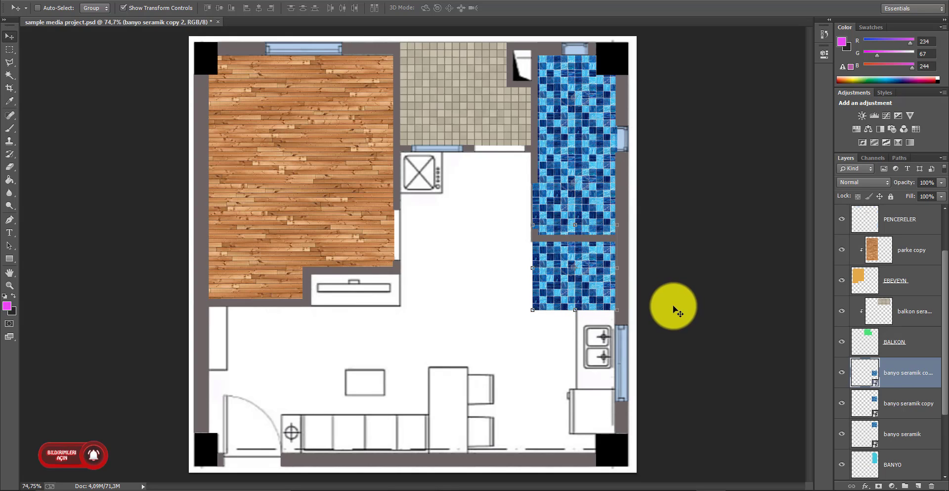
Step: Select the three banyo seramik layers and merge them into one layer
scroll(939, 386, down, 3)
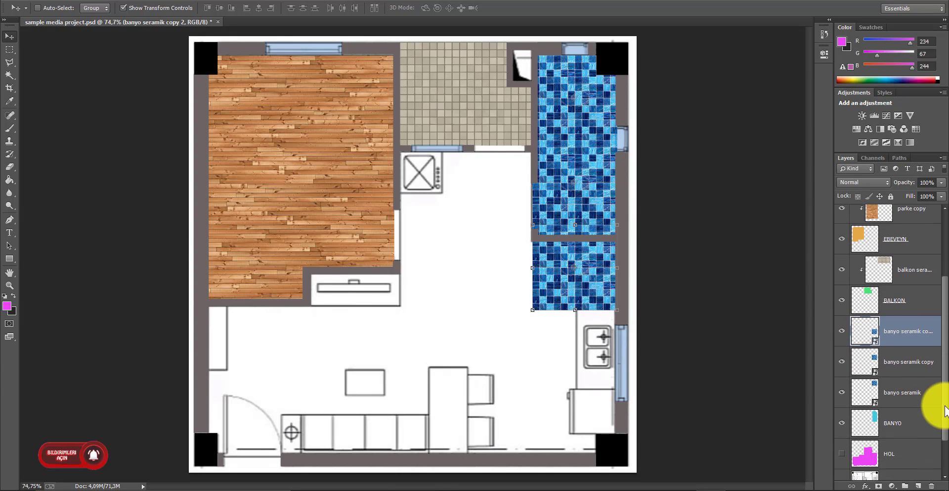
shift+click(905, 362)
shift+click(908, 393)
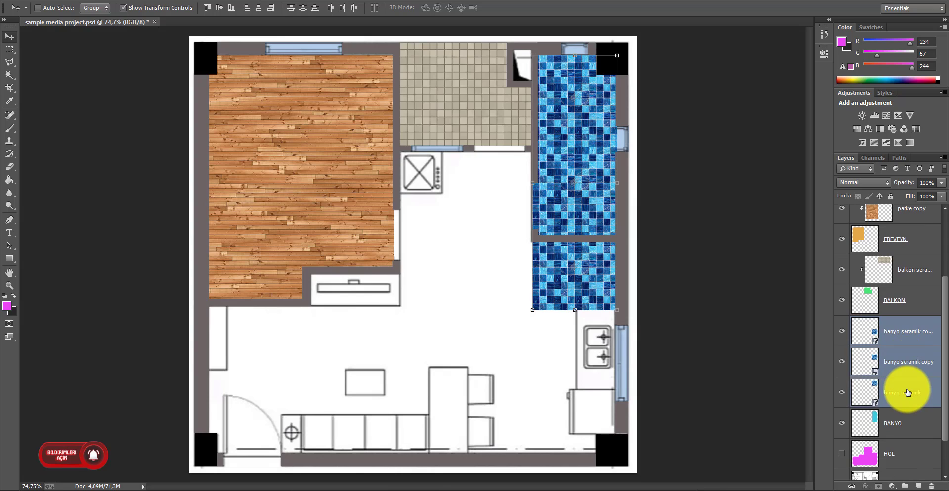
click(905, 333)
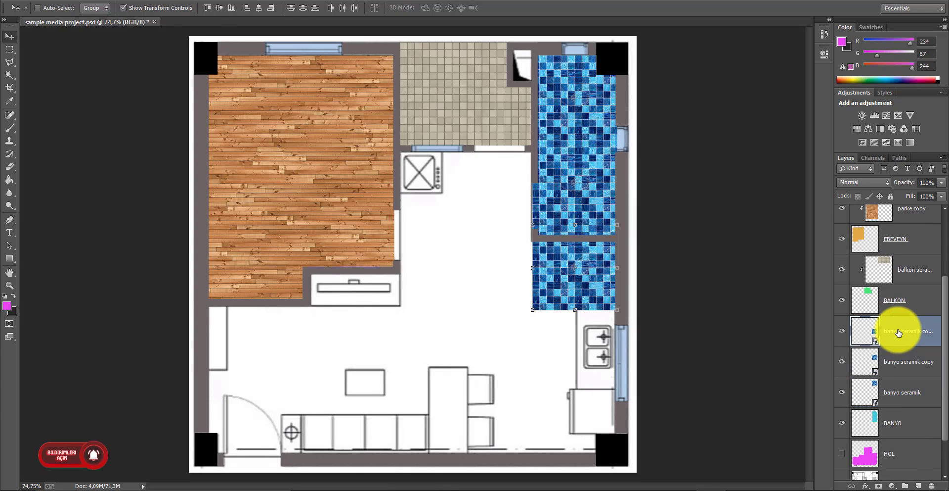
shift+click(900, 394)
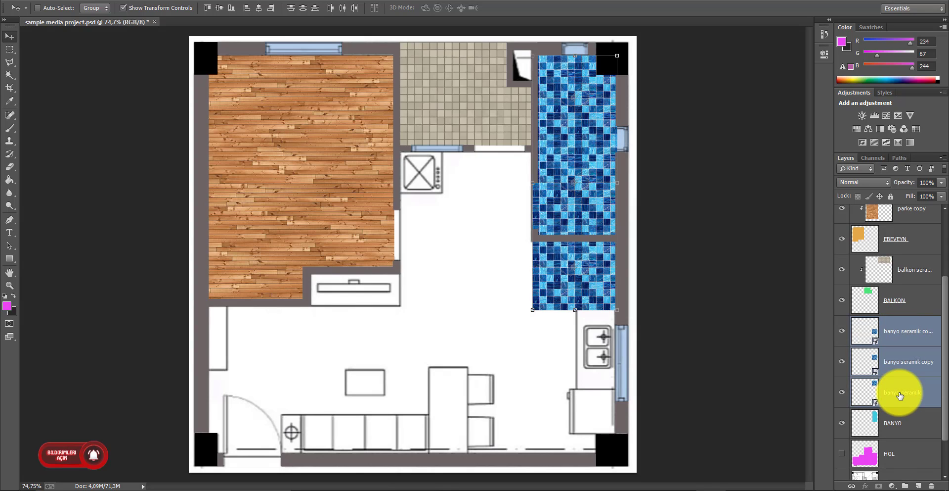
right_click(896, 365)
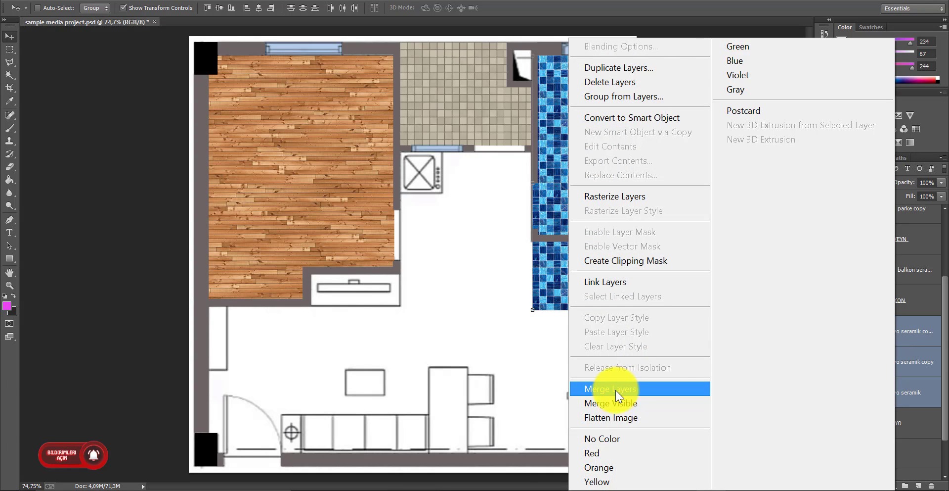
click(629, 390)
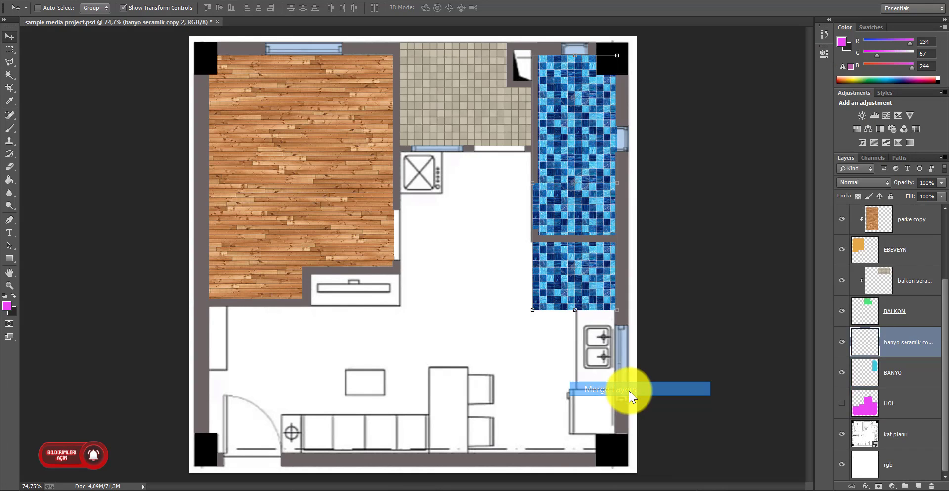
Step: Check the merged mosaic's coverage, then clip it to the BANYO layer
click(843, 342)
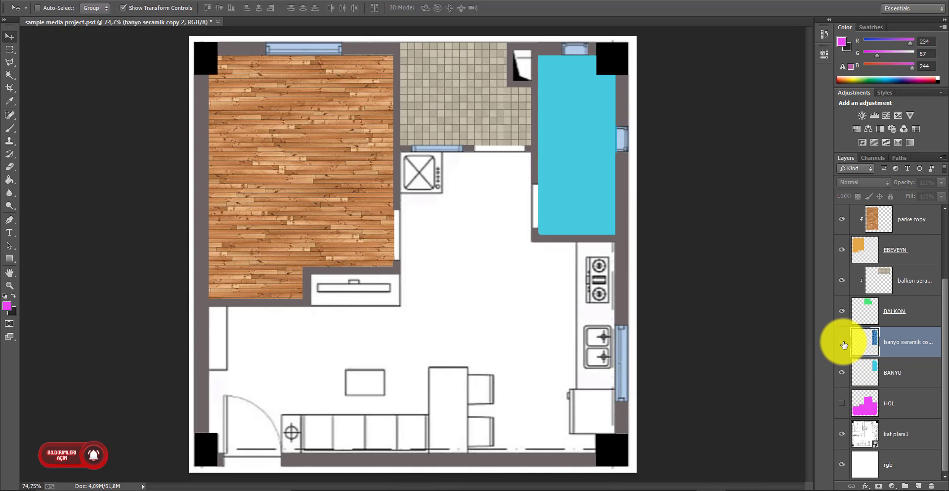
click(844, 344)
click(843, 343)
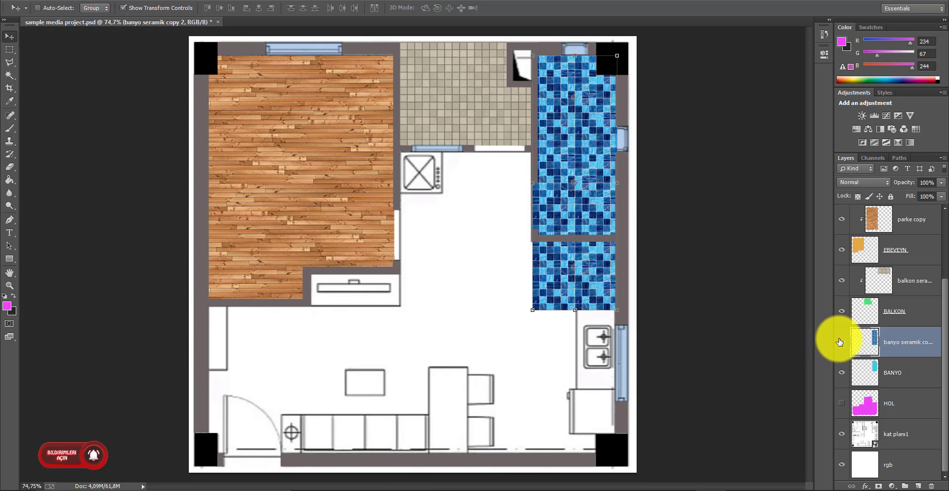
click(842, 341)
right_click(893, 346)
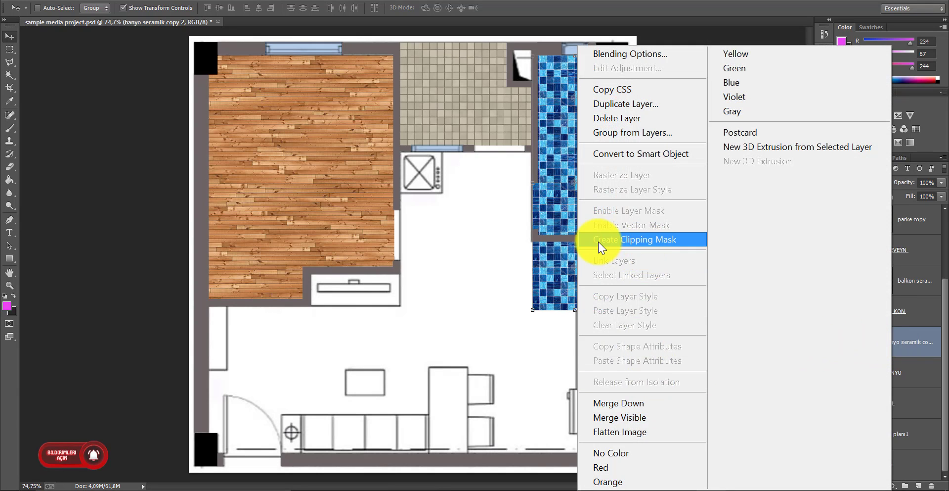
click(639, 242)
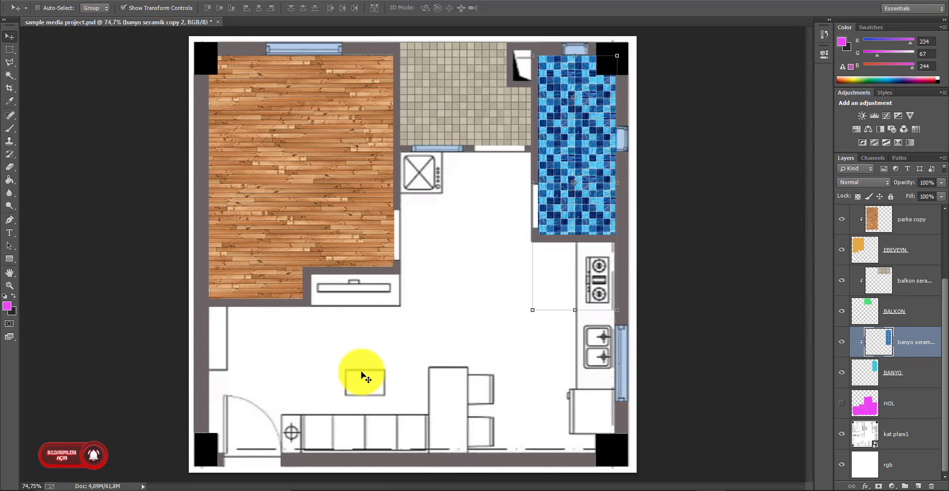
Step: Make the magenta HOL layer visible and switch its blend mode from Multiply to Normal
click(891, 403)
click(843, 403)
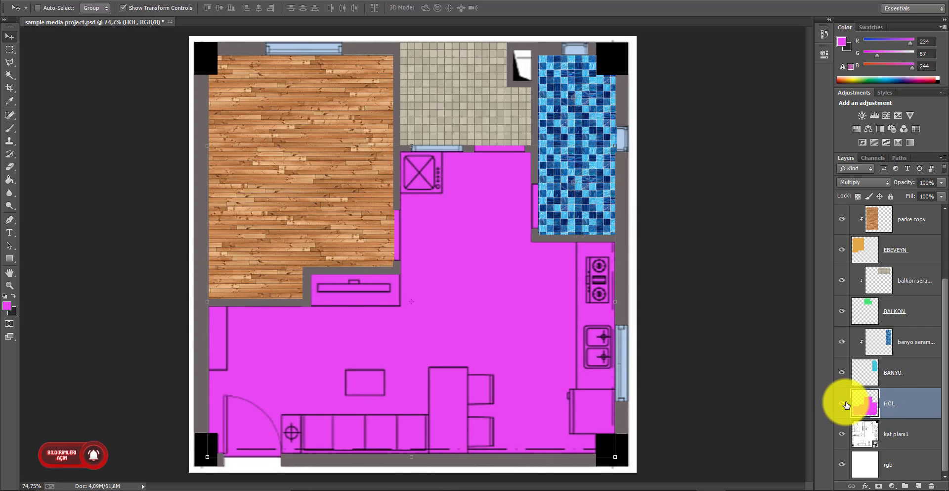
click(850, 183)
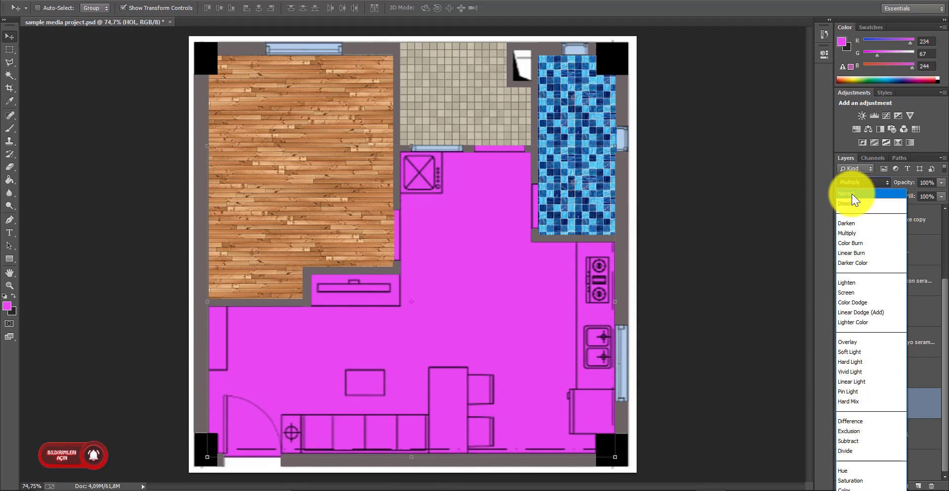
click(853, 194)
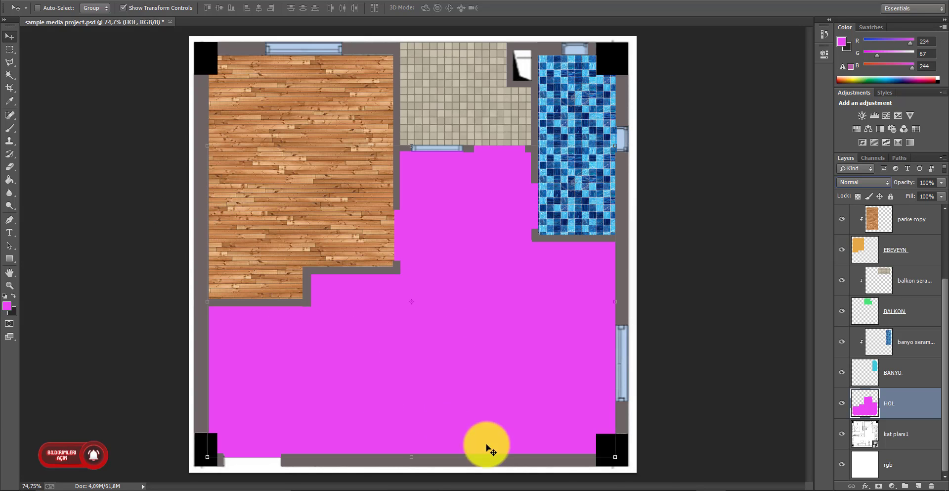
Step: Place hol seramik.jpg at the hall's bottom-left corner, scaled to about 90%
click(673, 488)
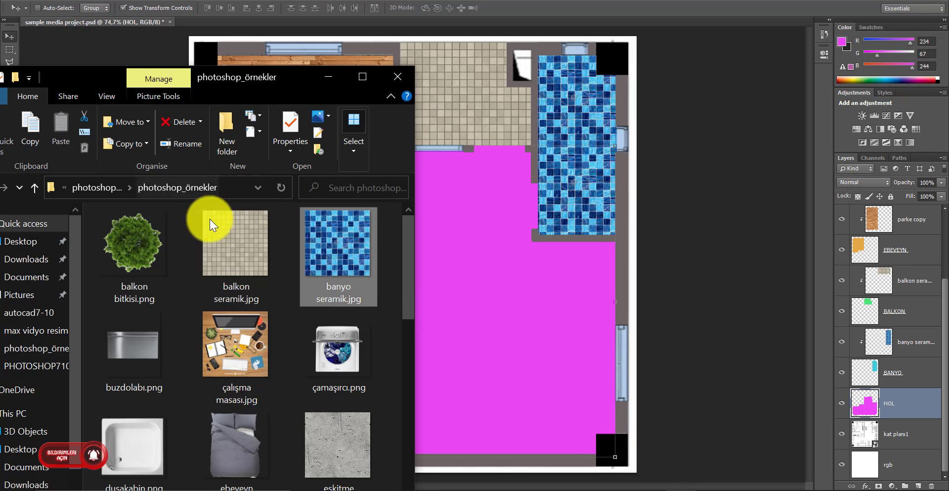
scroll(285, 405, down, 5)
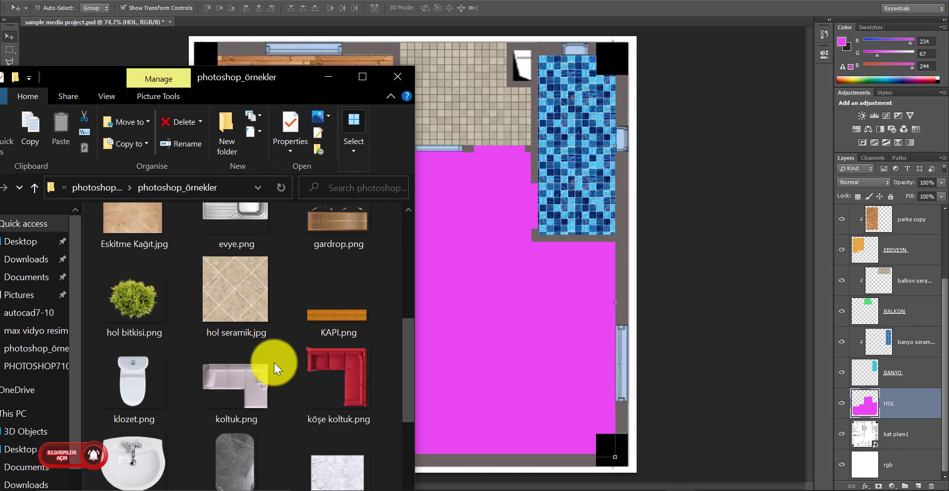
drag(268, 288, 487, 343)
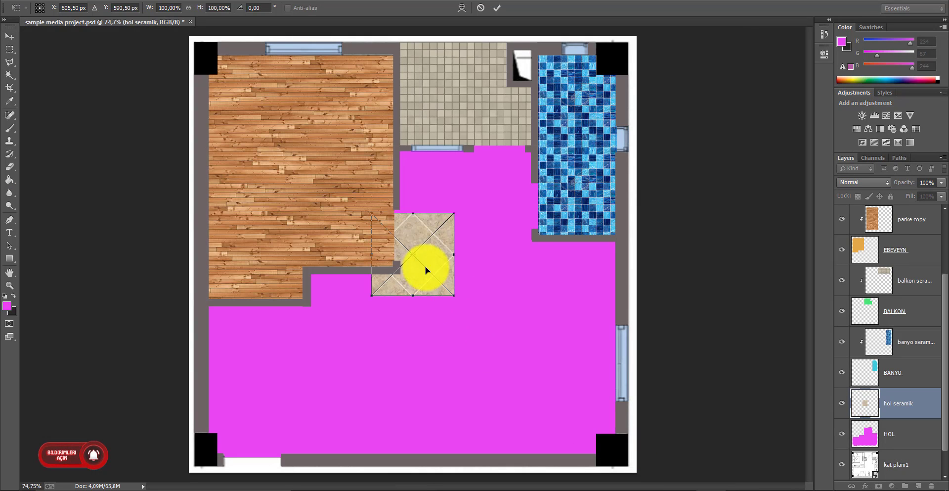
drag(423, 267, 261, 429)
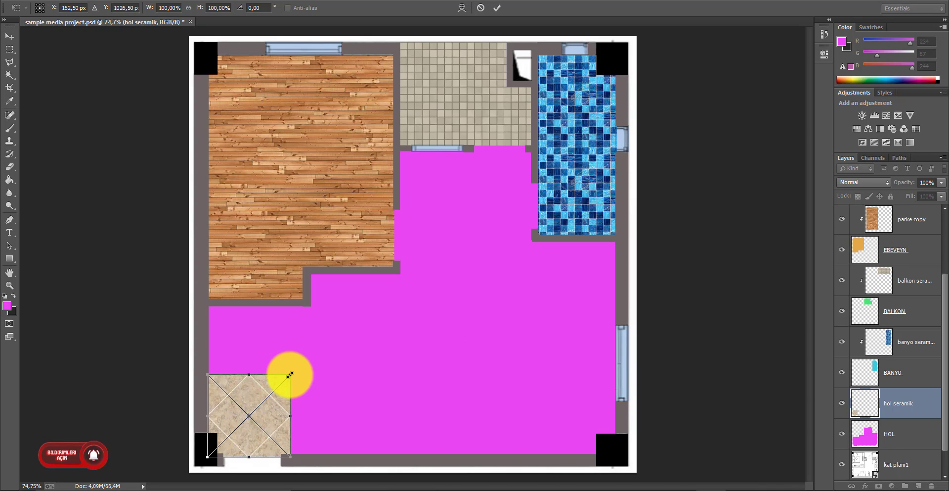
drag(290, 374, 280, 385)
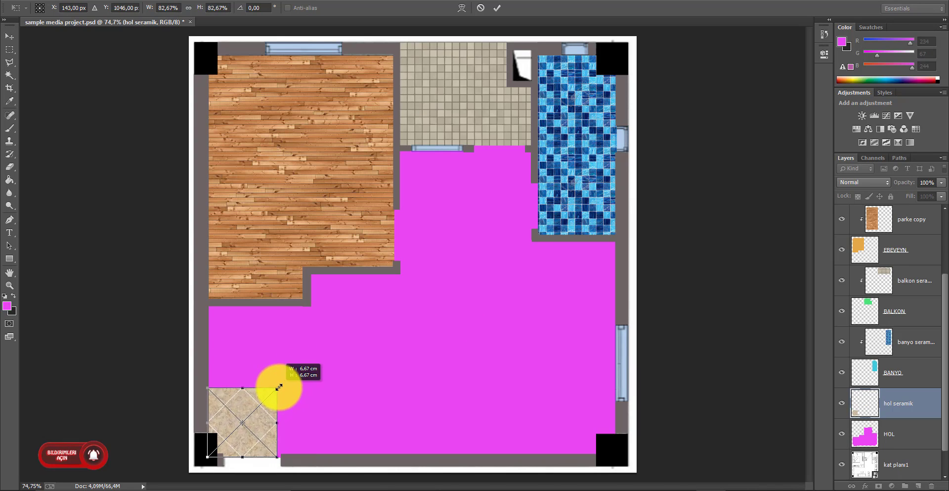
drag(280, 385, 282, 383)
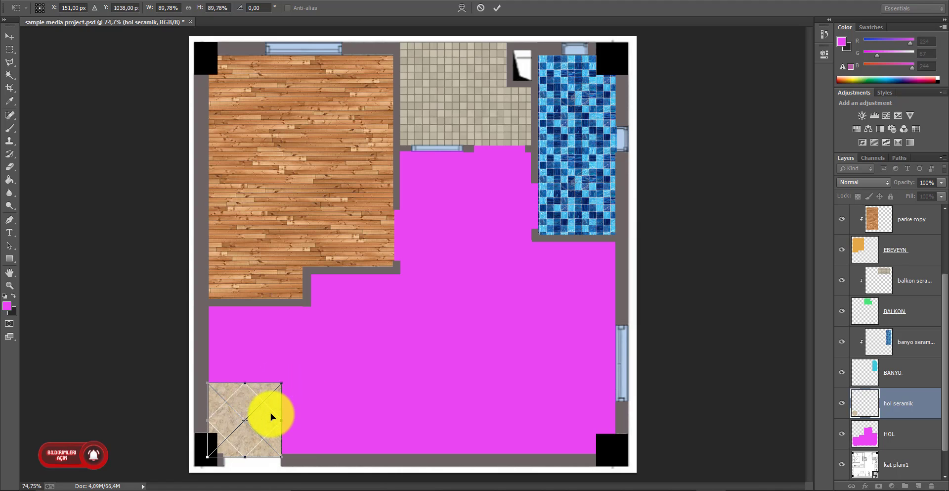
key(Return)
Step: Repeat the tile rightward along the hall's bottom edge and select all six tile layers
drag(253, 441, 628, 449)
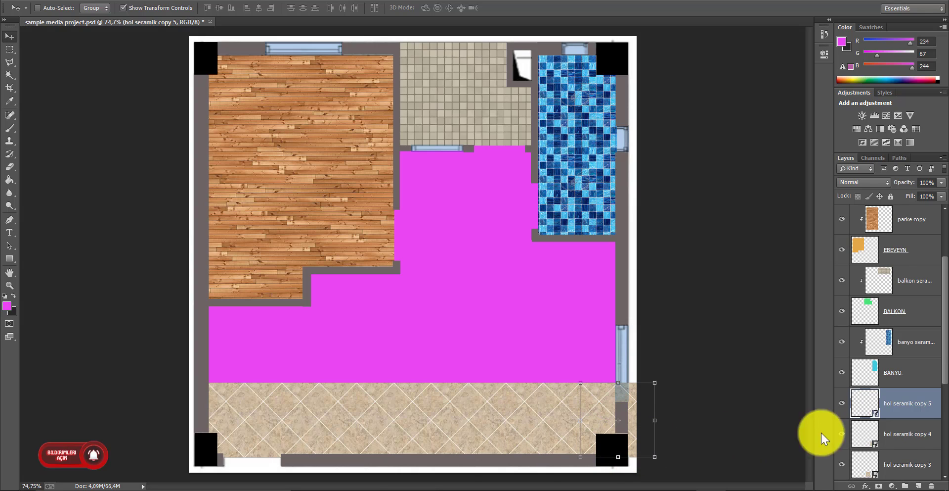
drag(946, 373, 946, 440)
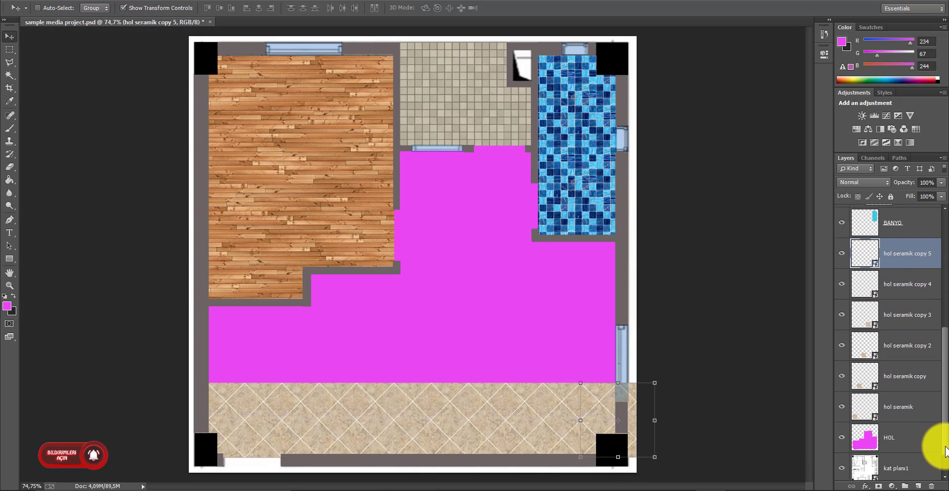
shift+click(910, 298)
shift+click(908, 327)
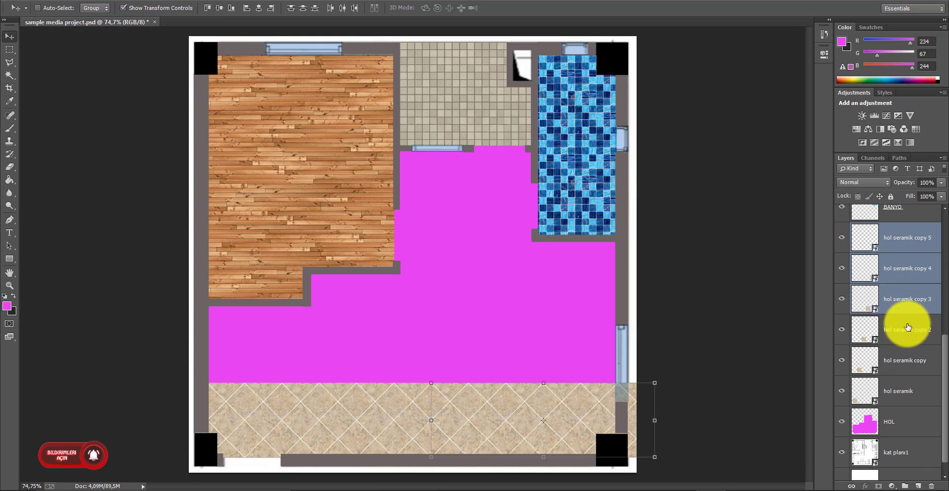
click(904, 248)
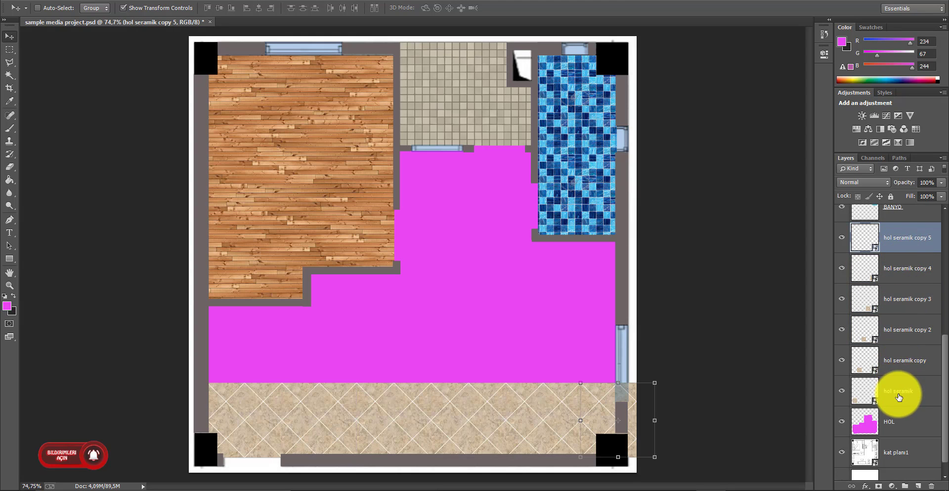
shift+click(900, 393)
Step: Merge the tile copies into one row and Alt-drag duplicates upward over the hall
right_click(899, 370)
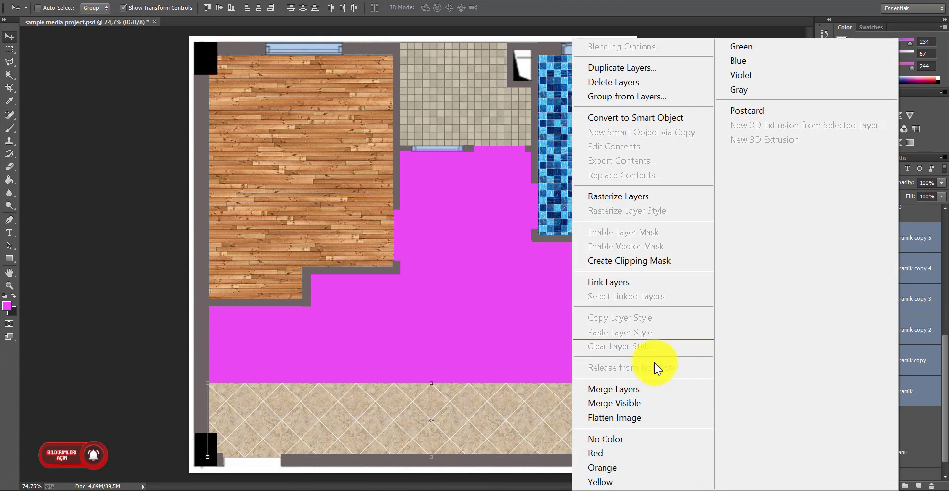
click(633, 390)
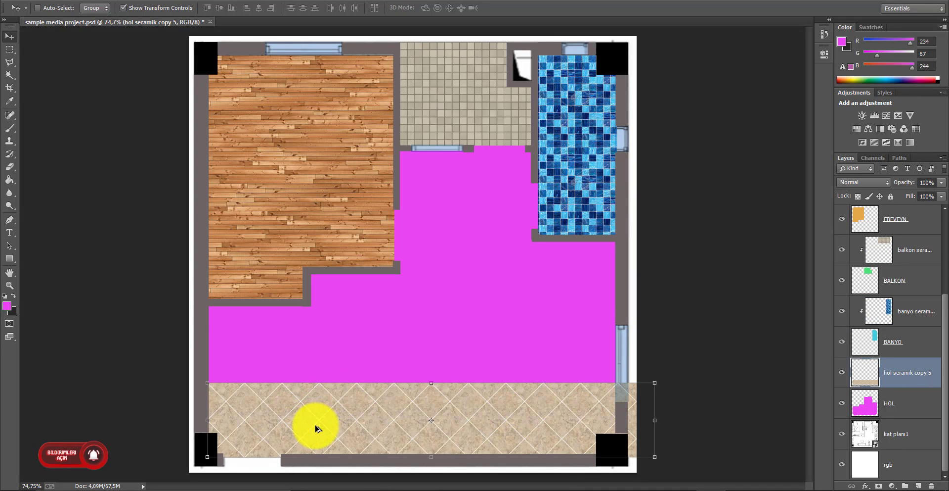
drag(316, 428, 313, 351)
mouse_move(414, 365)
mouse_down()
mouse_move(434, 272)
mouse_move(449, 285)
mouse_move(477, 210)
mouse_move(487, 132)
mouse_move(474, 141)
mouse_move(482, 138)
mouse_move(483, 177)
mouse_up()
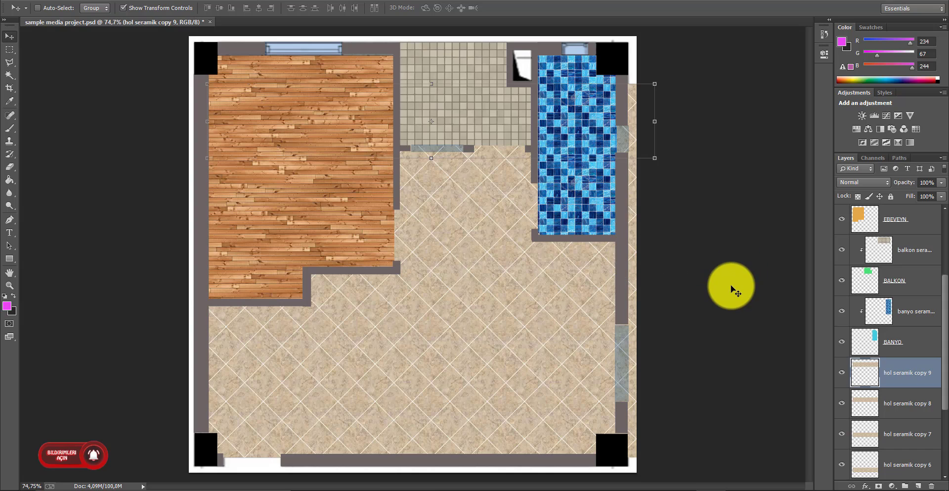
Step: Merge hol seramik copy 5 through copy 9 into a single tile layer
scroll(937, 302, down, 2)
scroll(935, 346, down, 2)
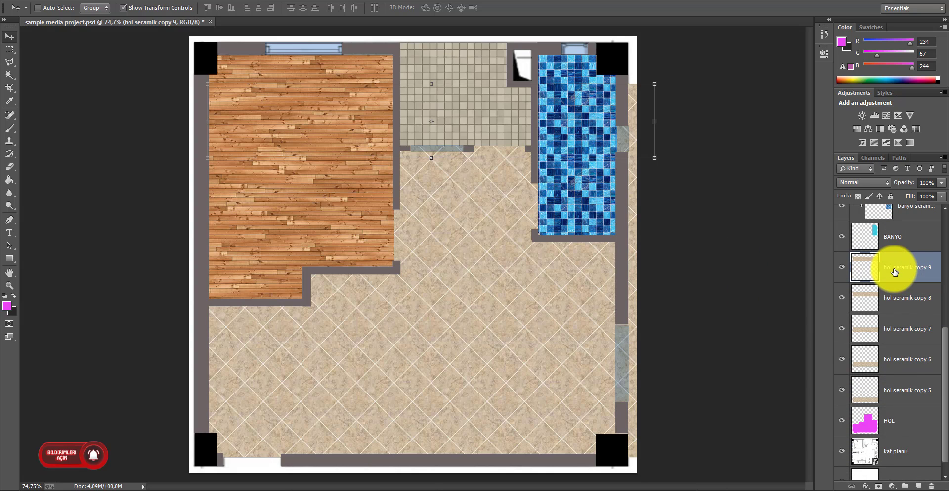
scroll(944, 358, down, 1)
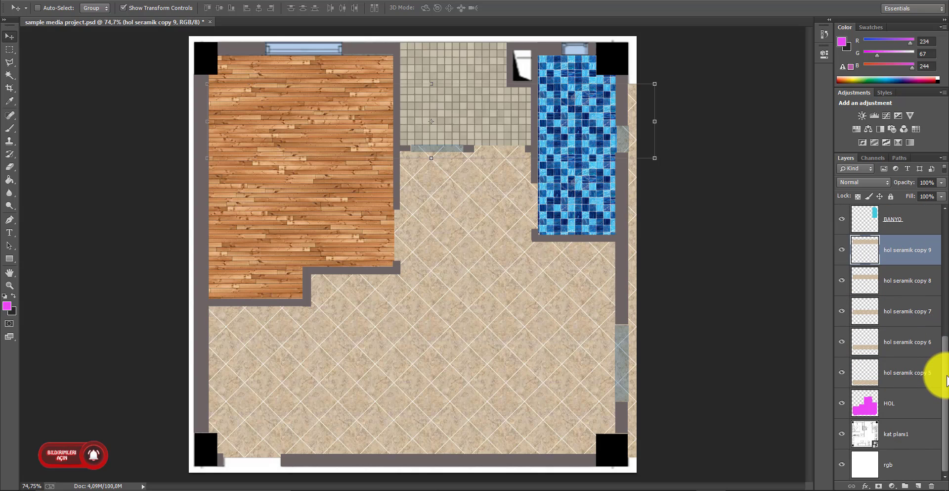
shift+click(897, 377)
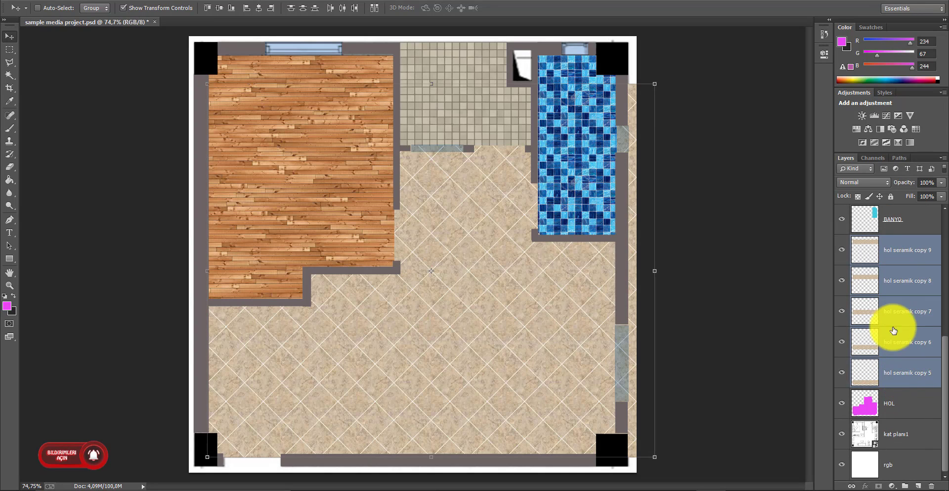
right_click(896, 311)
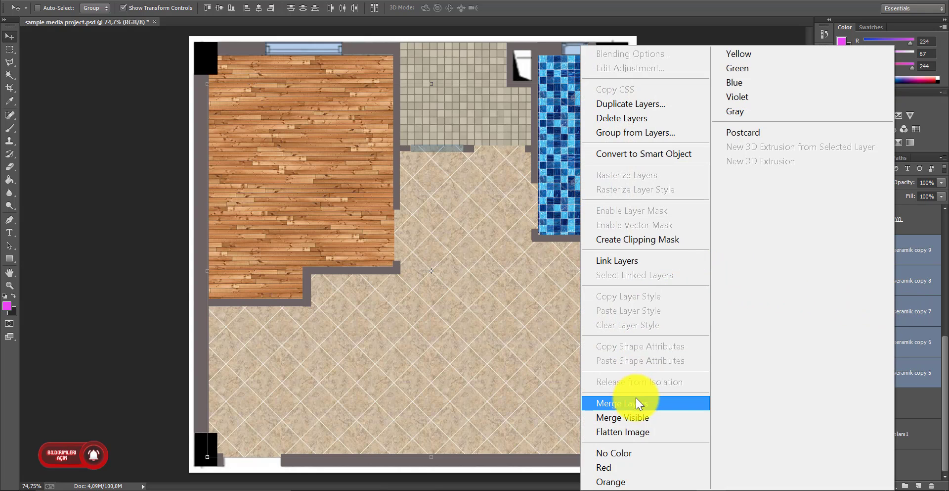
click(638, 402)
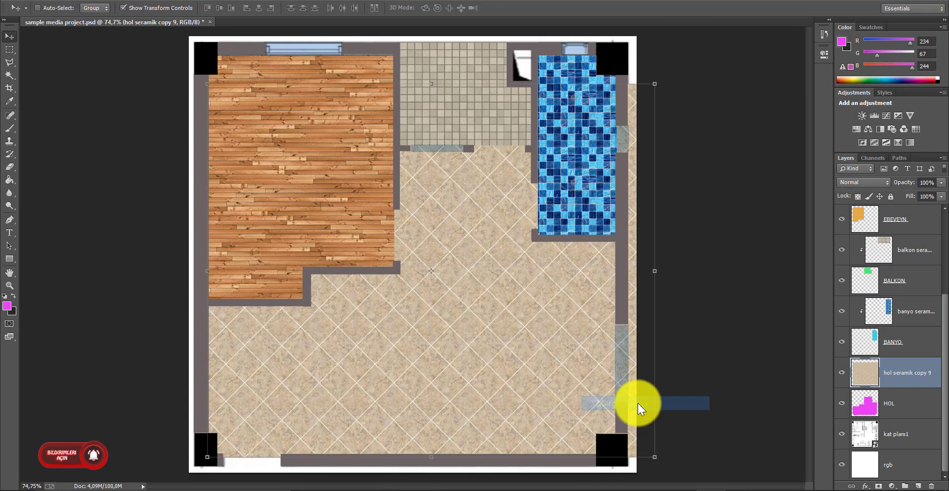
click(842, 372)
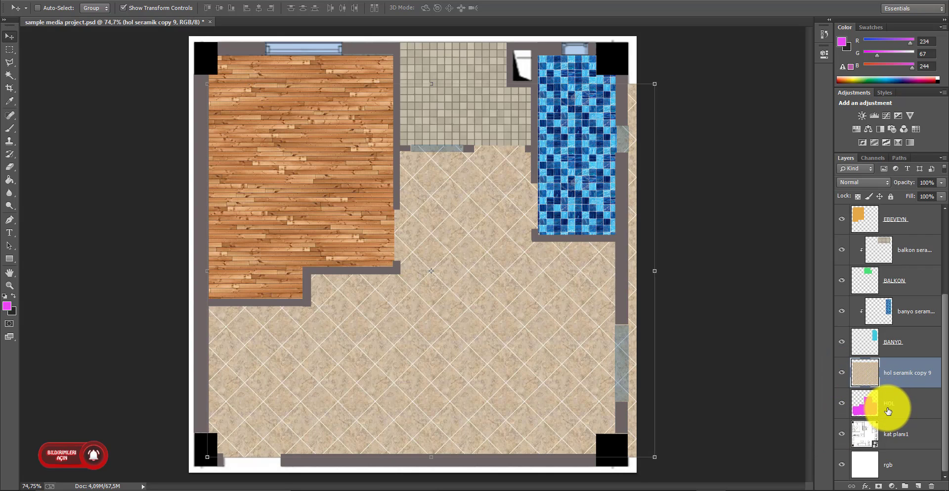
Step: Clip hol seramik copy 9 to the HOL layer and select the DUVARLAR layer
right_click(892, 378)
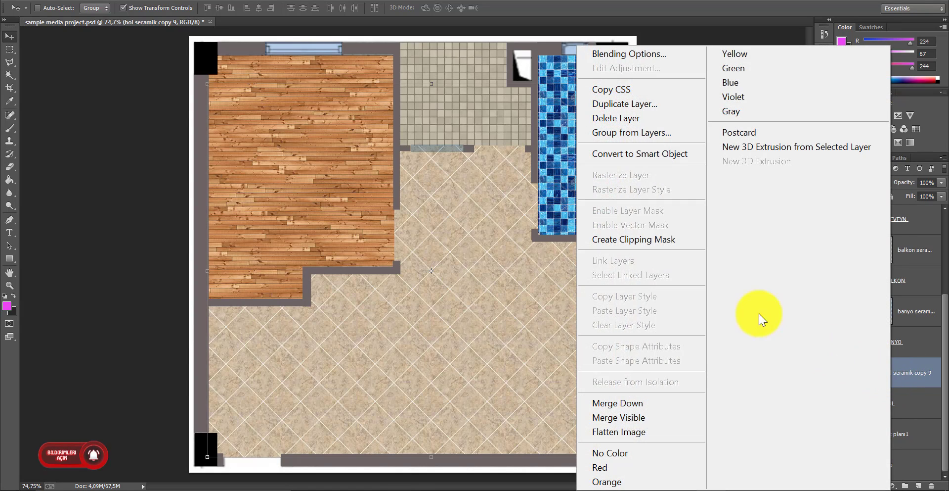
click(672, 239)
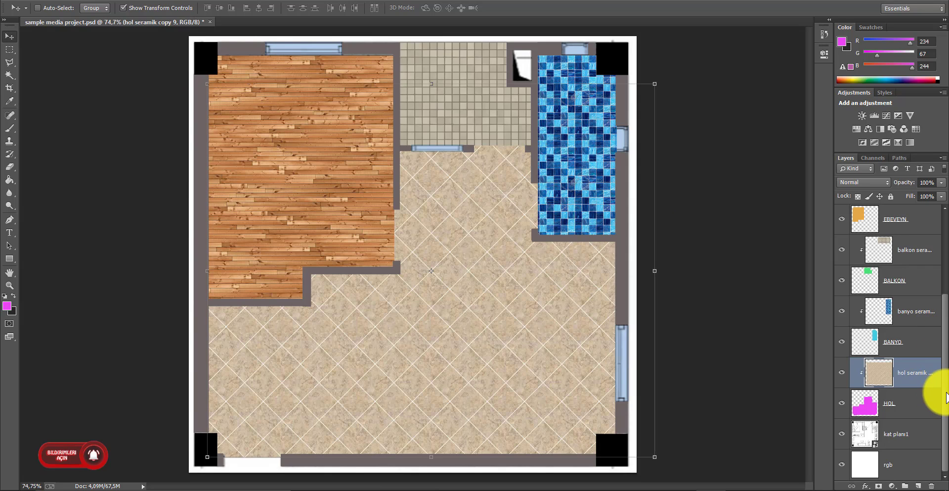
scroll(932, 385, up, 2)
scroll(933, 386, up, 2)
scroll(930, 388, up, 1)
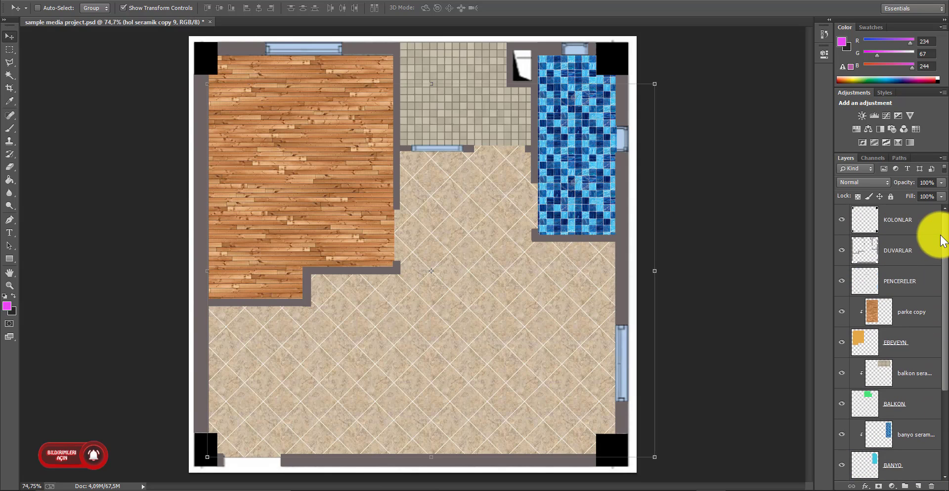
click(900, 260)
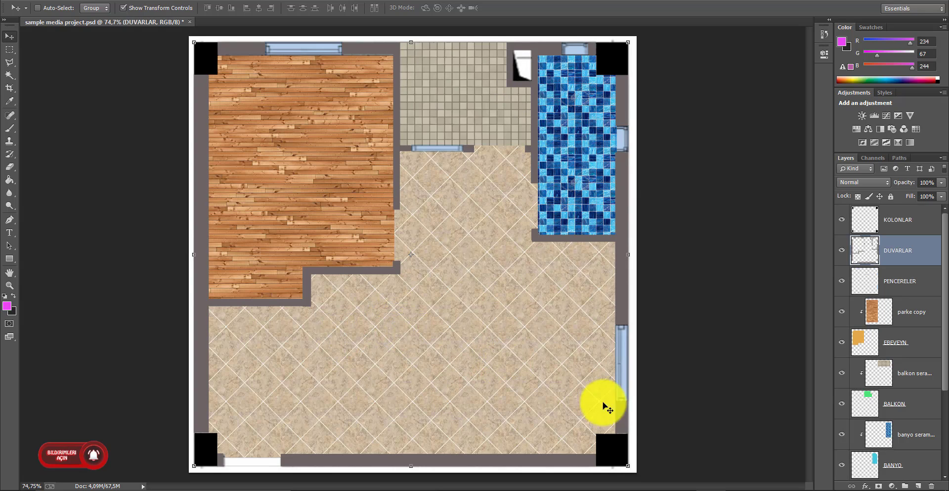
Step: Place the eskitme beton concrete texture along the plan's top strip
click(679, 488)
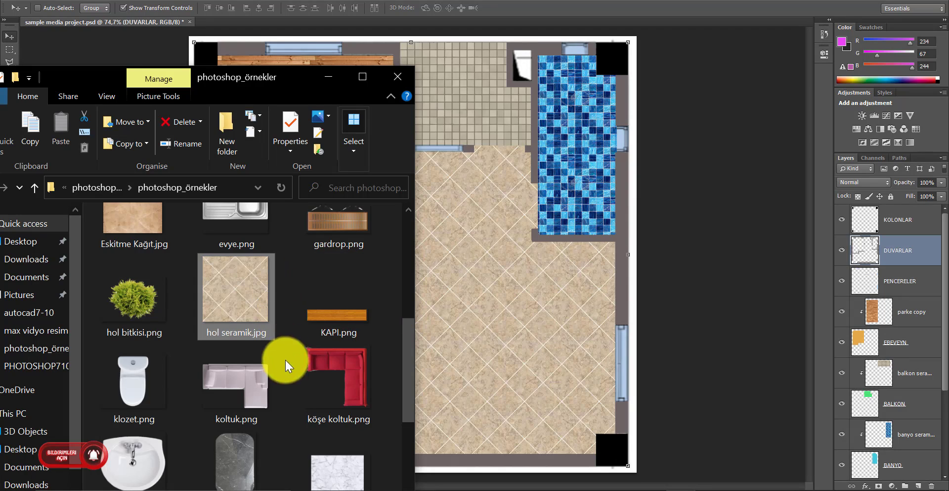
scroll(294, 394, up, 5)
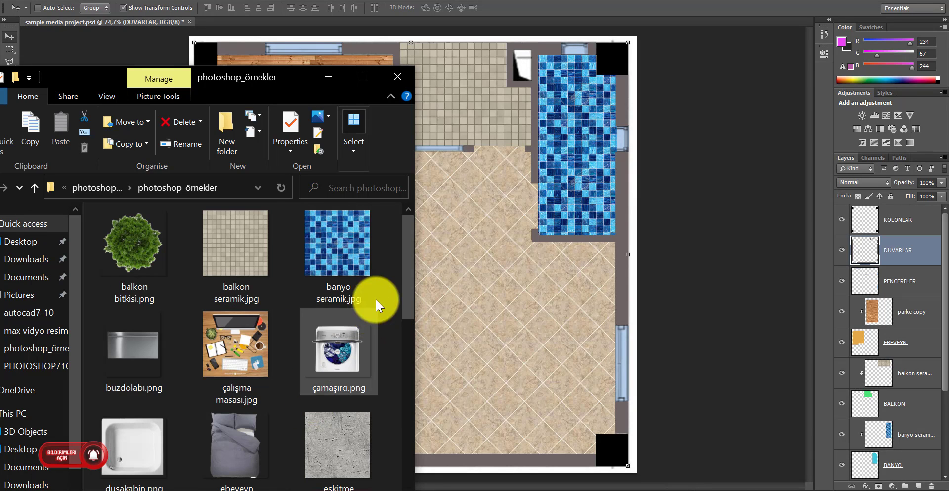
drag(362, 415, 504, 337)
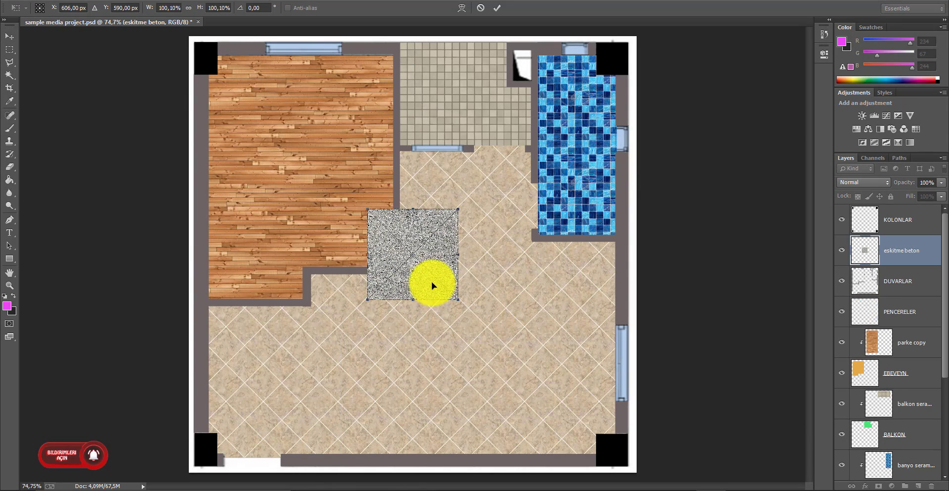
mouse_move(425, 262)
mouse_down()
mouse_move(249, 106)
mouse_move(233, 60)
mouse_up()
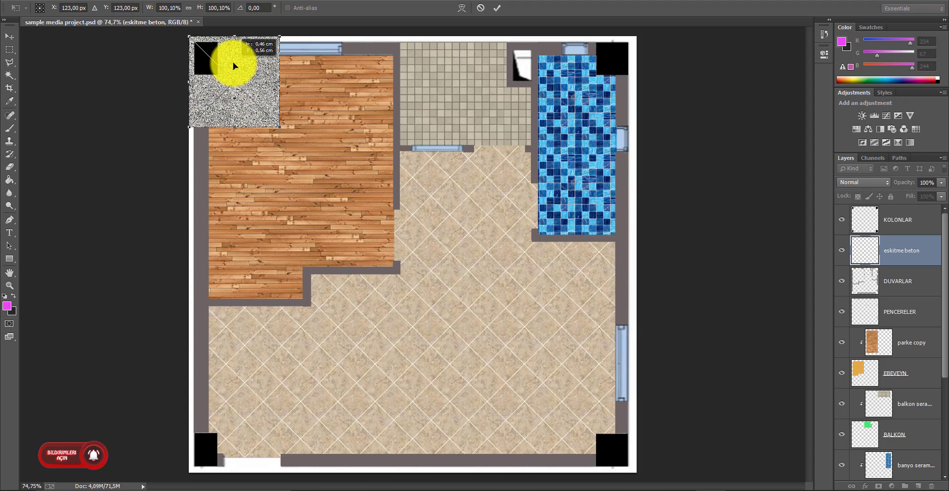
key(Return)
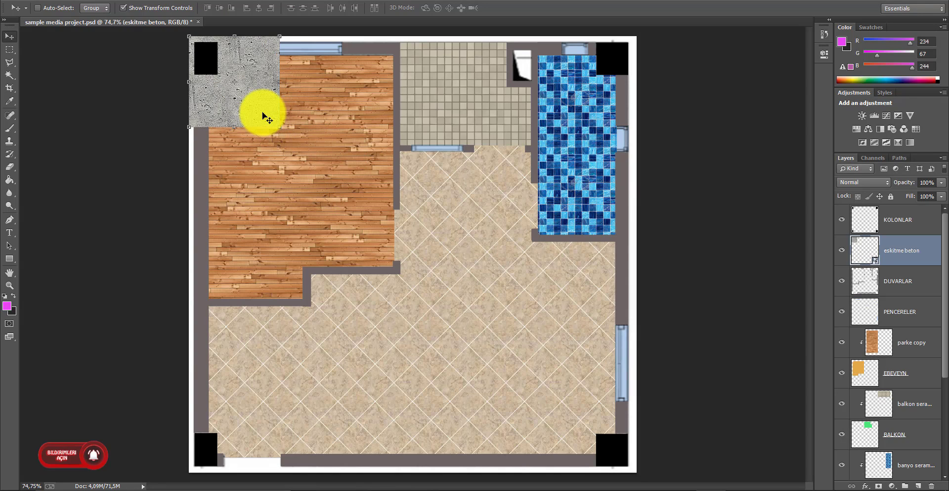
drag(246, 118, 613, 109)
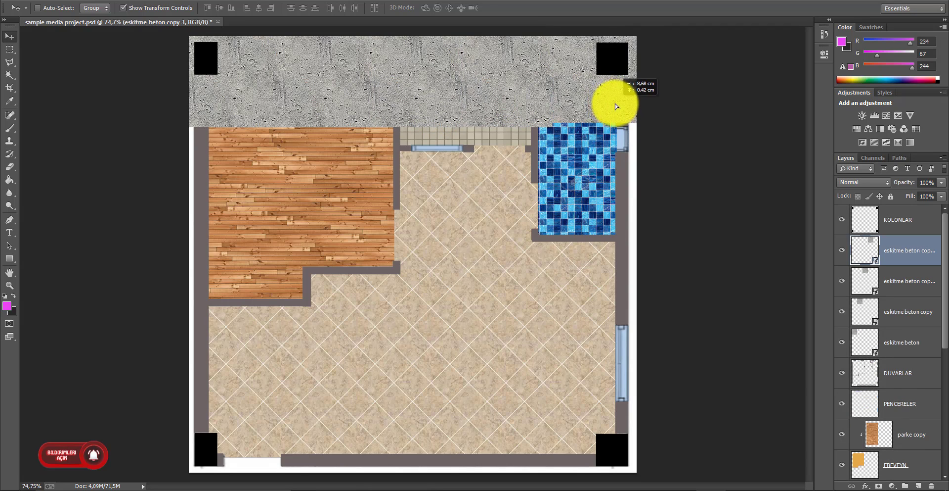
Step: Duplicate the concrete strip and merge all five eskitme beton layers into one
key(ctrl+j)
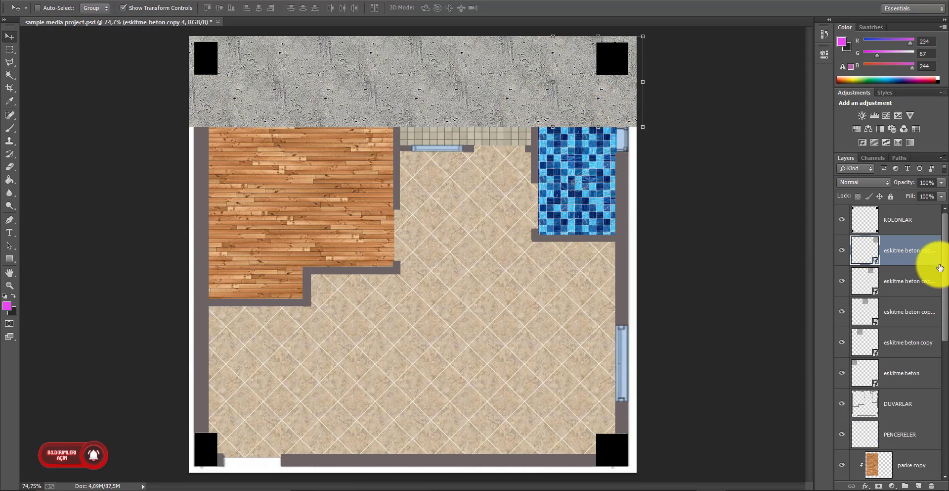
shift+click(901, 378)
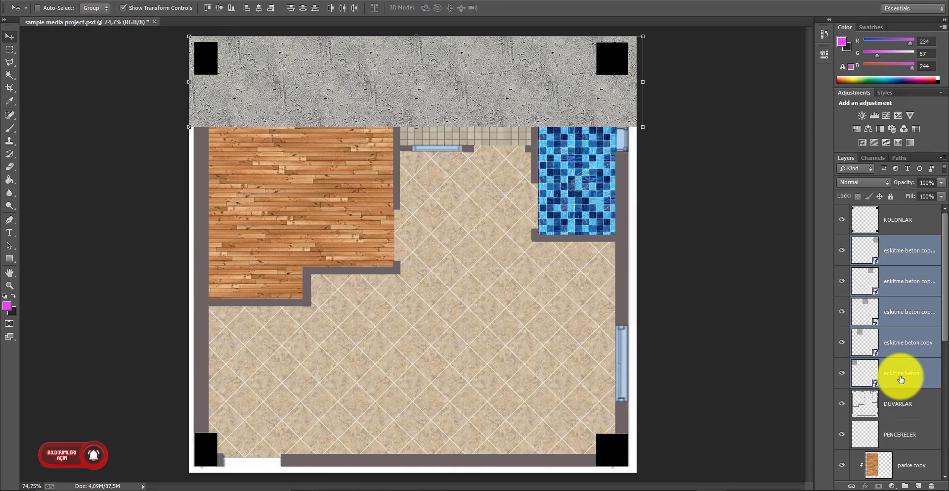
right_click(906, 311)
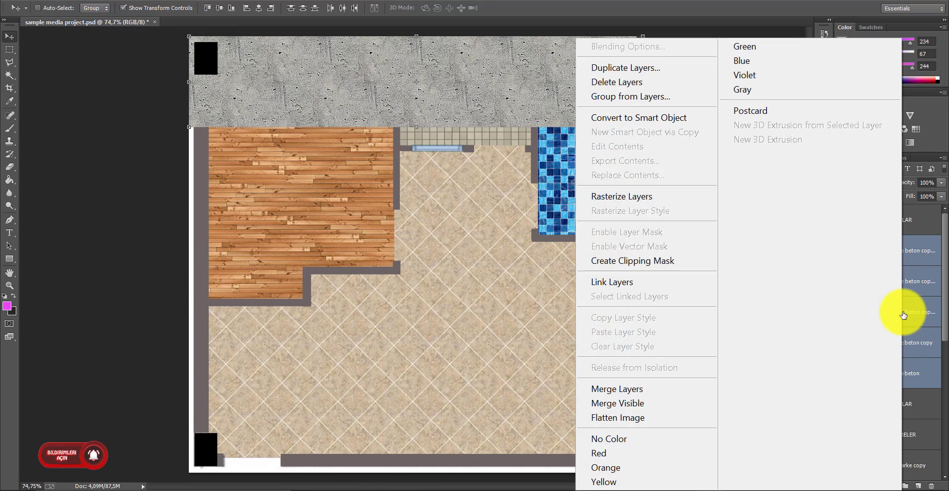
click(626, 388)
click(843, 250)
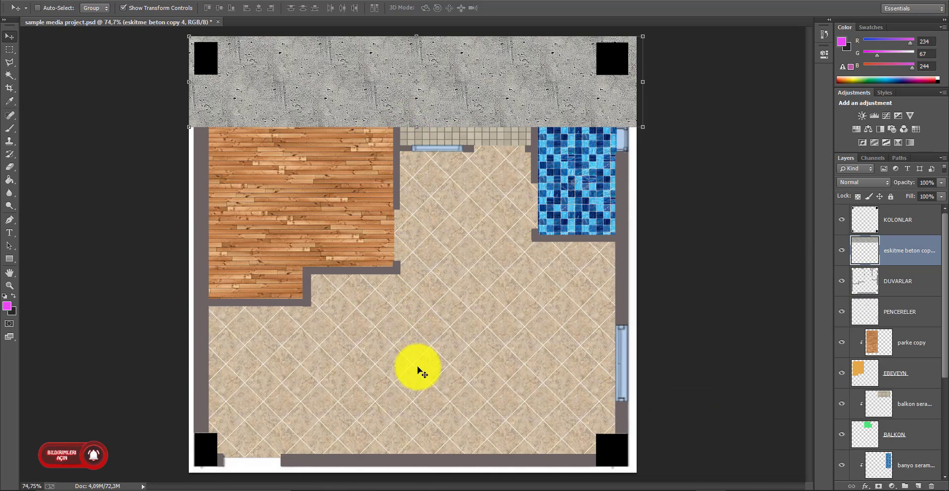
Step: Copy the concrete strip down the plan, merge the copies into eskitme beton copy 8, and hide it
mouse_move(303, 98)
mouse_down()
mouse_move(317, 286)
mouse_move(318, 270)
mouse_move(426, 291)
mouse_move(426, 360)
mouse_move(409, 376)
mouse_move(349, 360)
mouse_move(340, 345)
mouse_move(439, 382)
mouse_move(424, 428)
mouse_move(403, 409)
mouse_up()
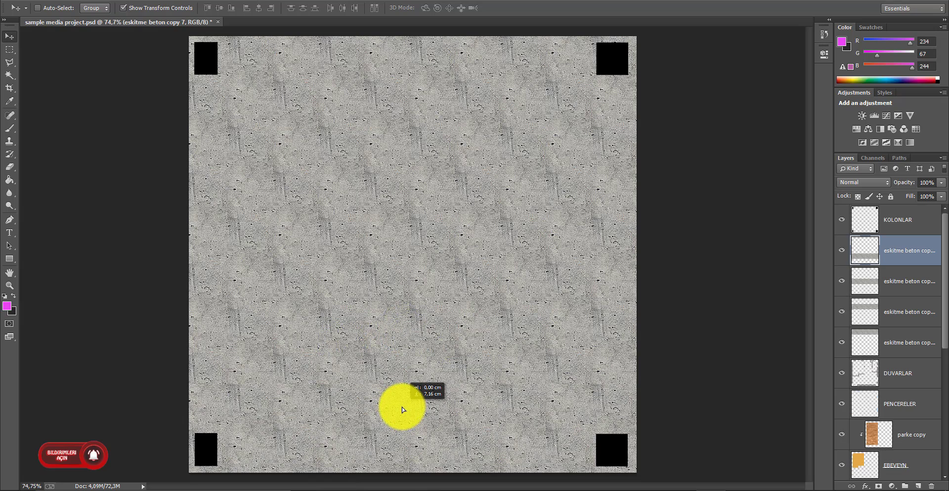
key(ctrl+j)
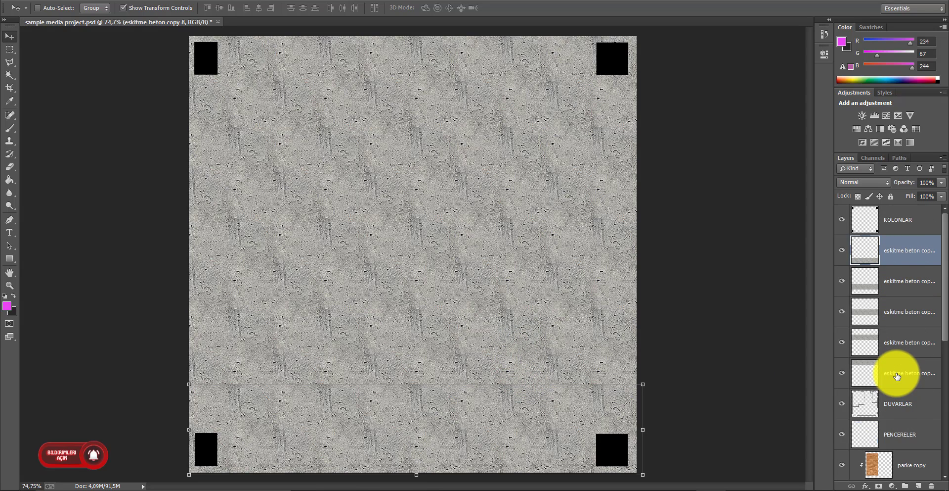
shift+click(898, 376)
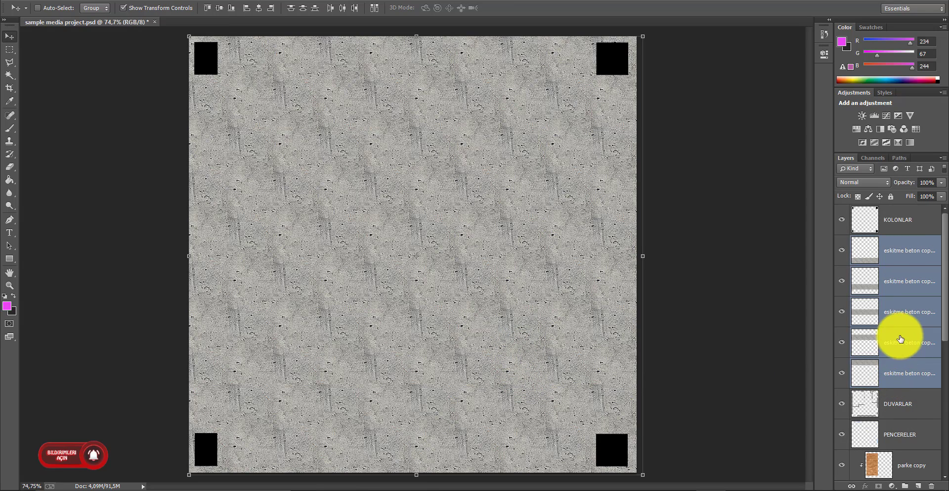
right_click(904, 315)
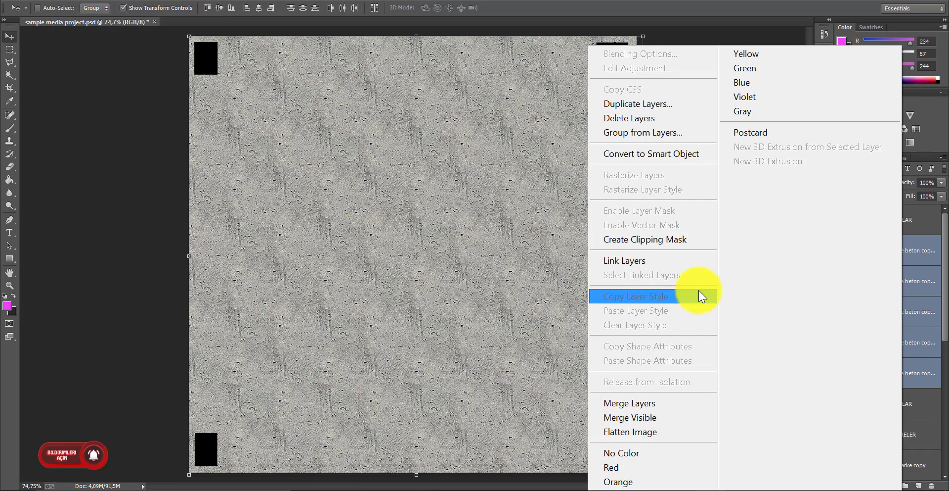
click(663, 403)
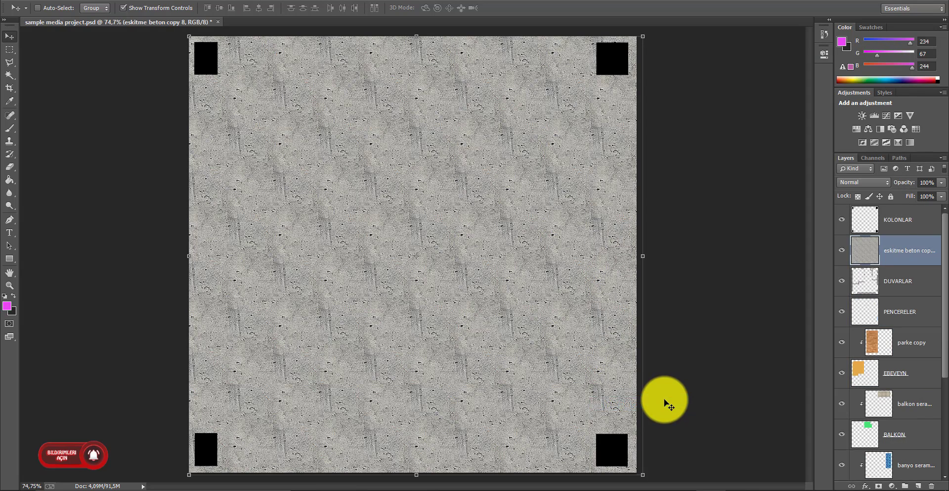
click(839, 253)
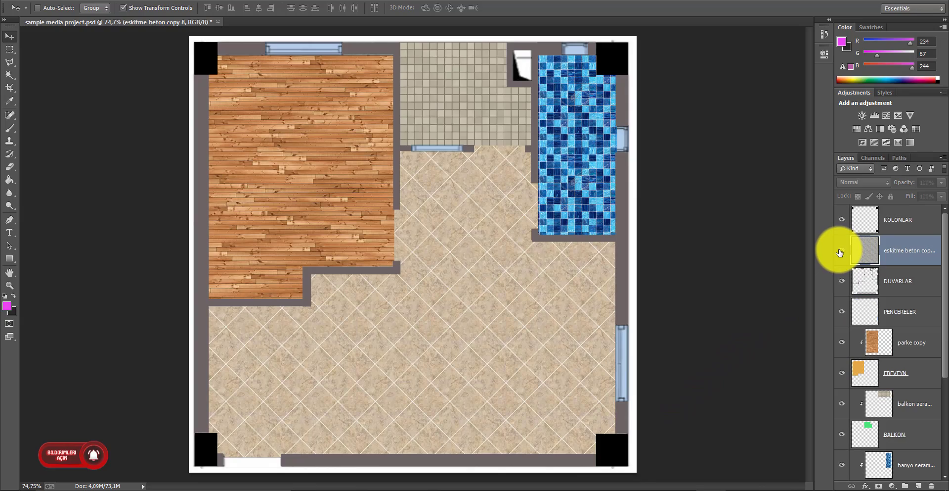
Step: Show eskitme beton copy 8 and clip it to DUVARLAR so only the walls get concrete
click(840, 252)
click(842, 252)
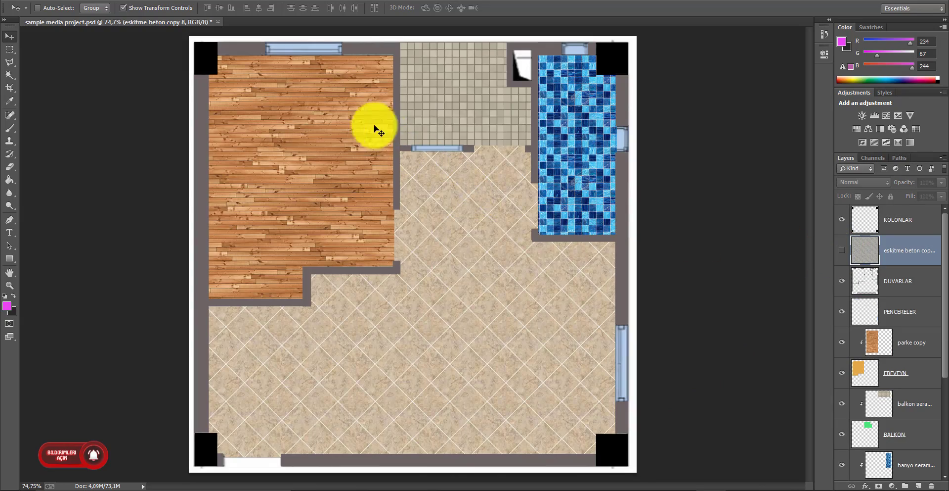
click(843, 250)
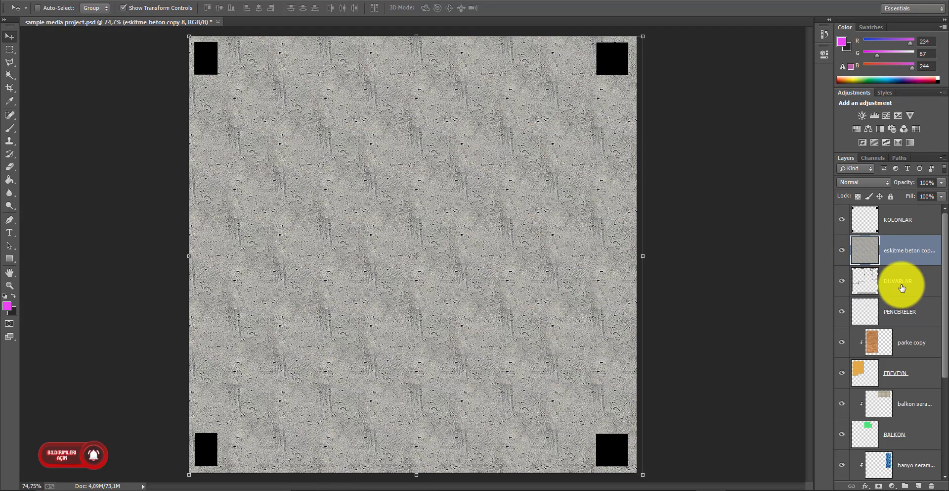
right_click(897, 254)
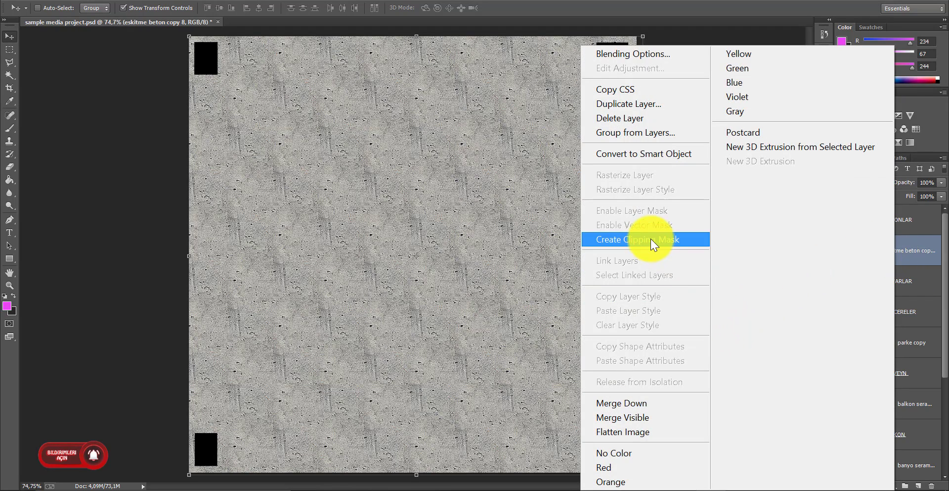
click(618, 242)
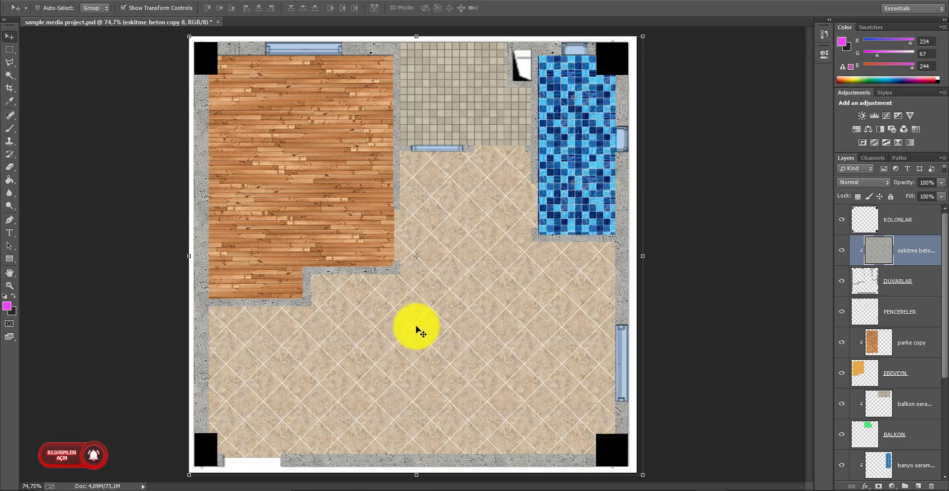
right_click(909, 254)
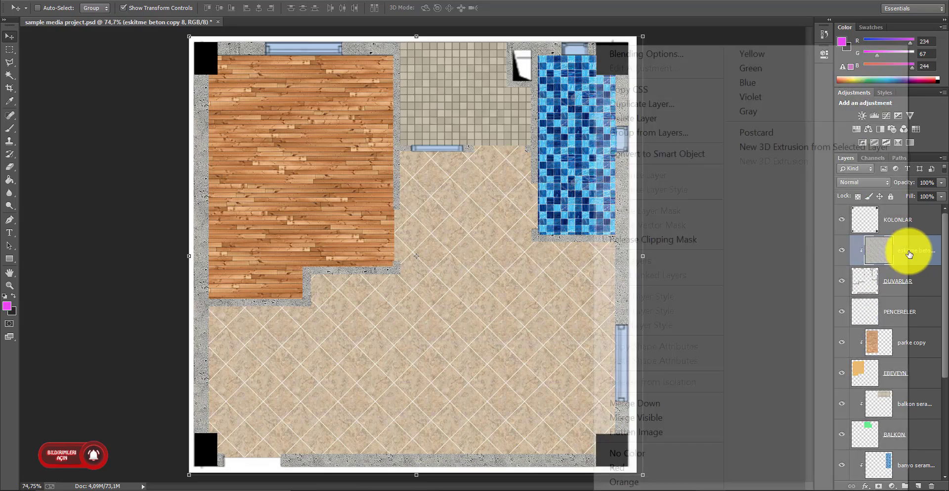
click(670, 241)
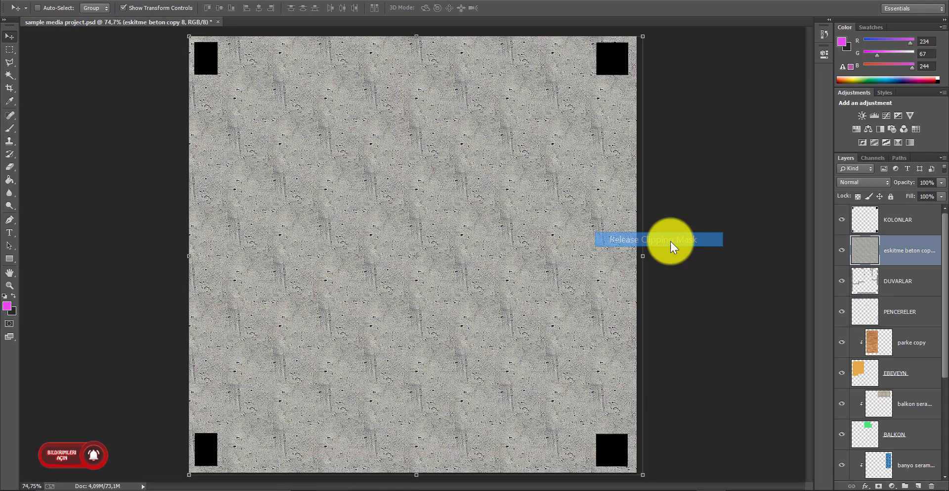
right_click(907, 251)
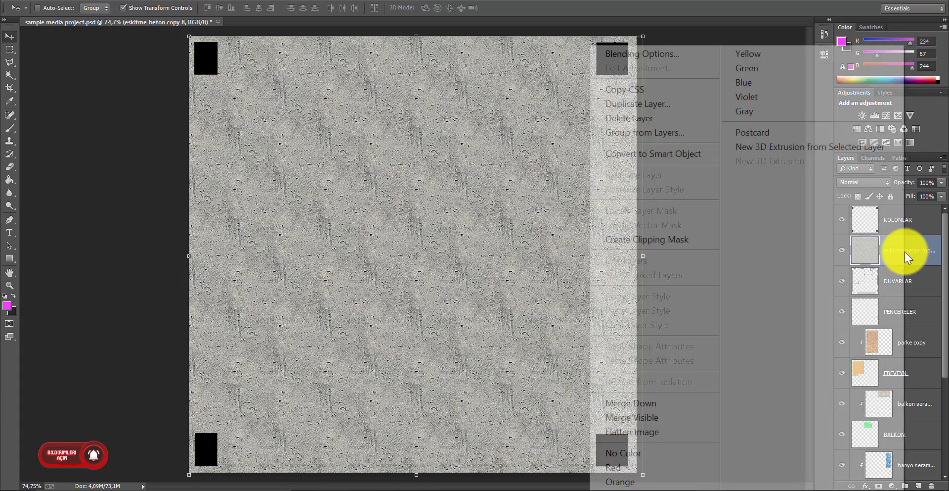
click(666, 245)
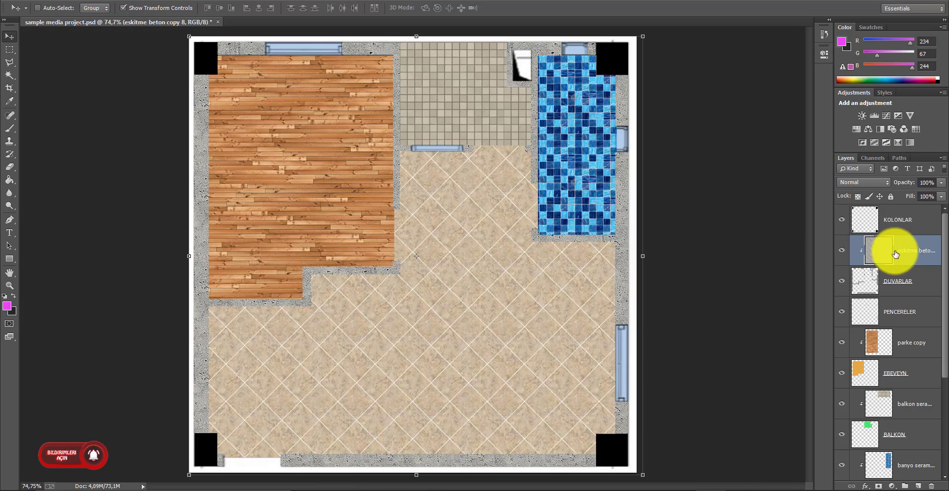
click(865, 185)
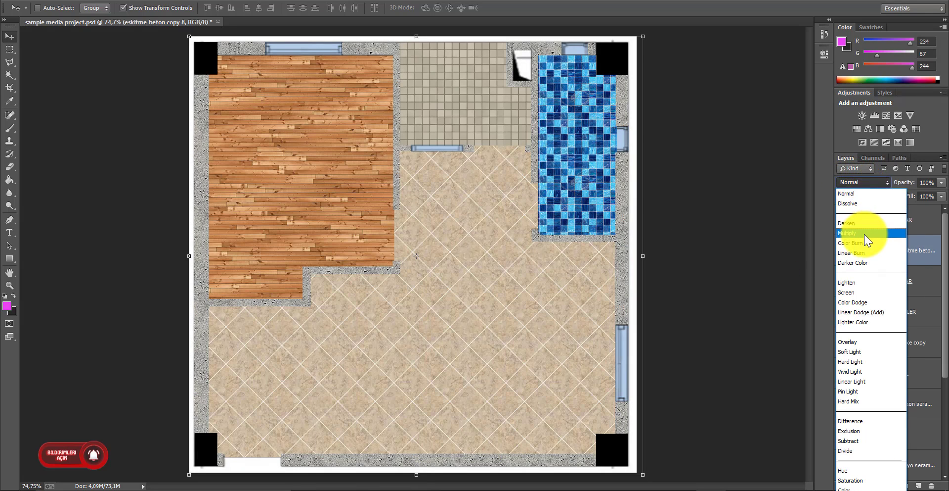
click(864, 234)
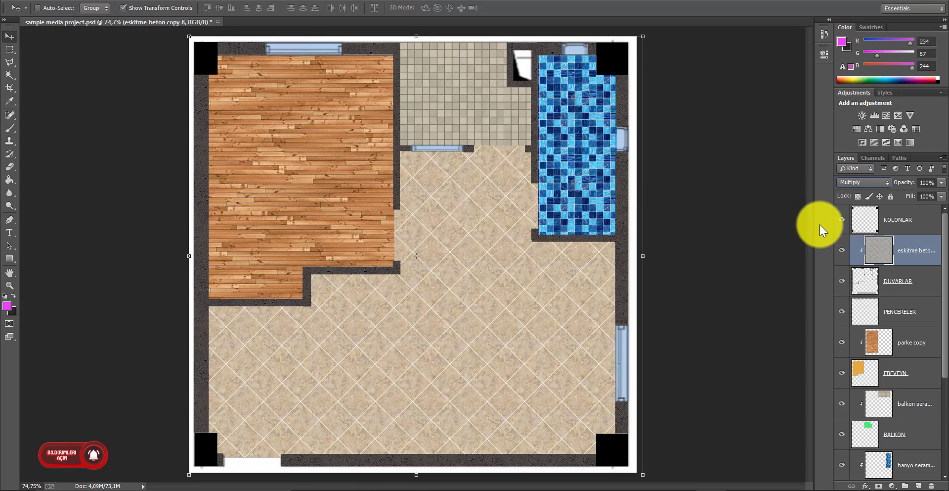
click(872, 184)
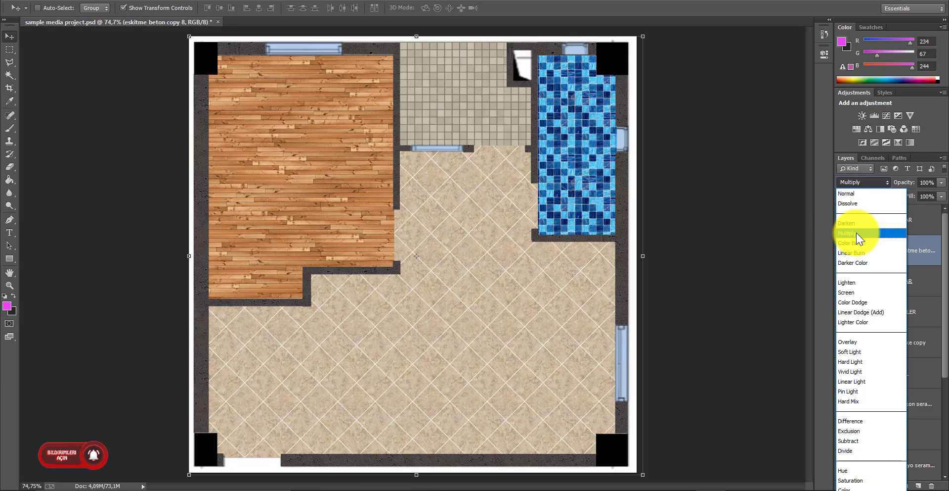
click(858, 197)
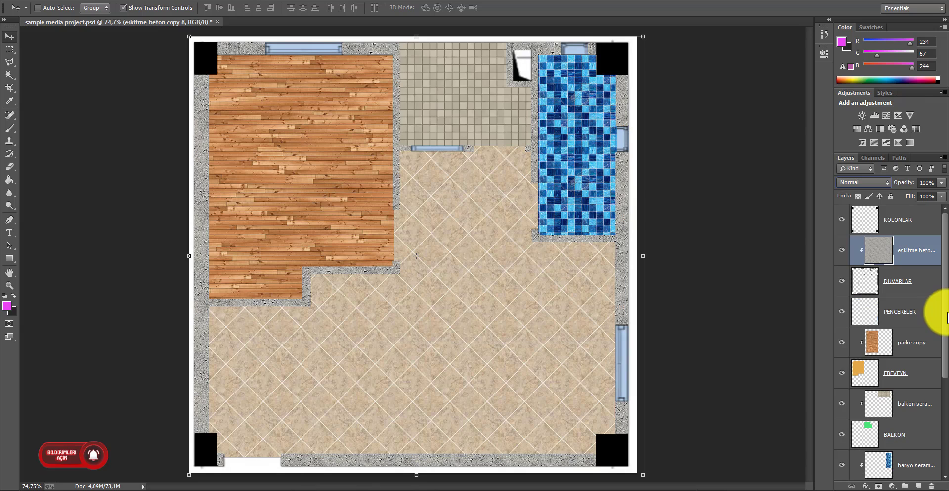
scroll(946, 329, down, 1)
Step: Release the hol seramik copy 9 clipping mask and delete that hall tile layer
drag(946, 329, 946, 420)
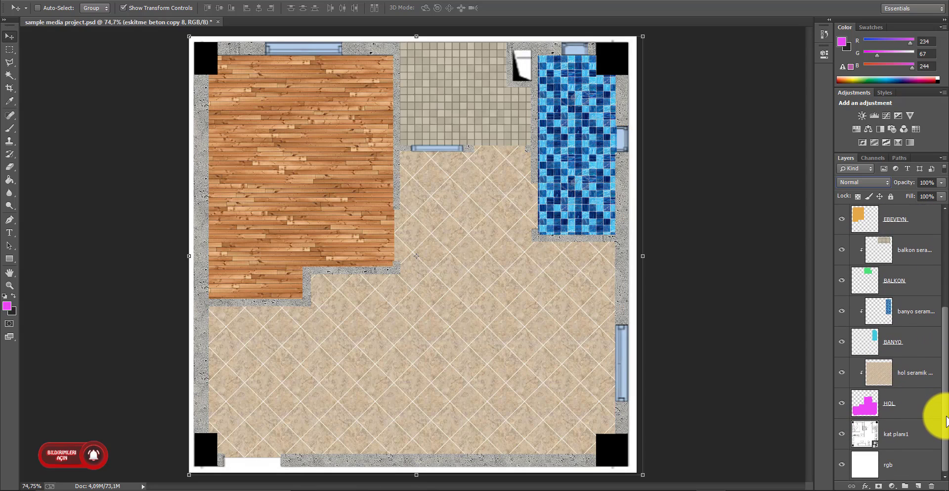
click(906, 372)
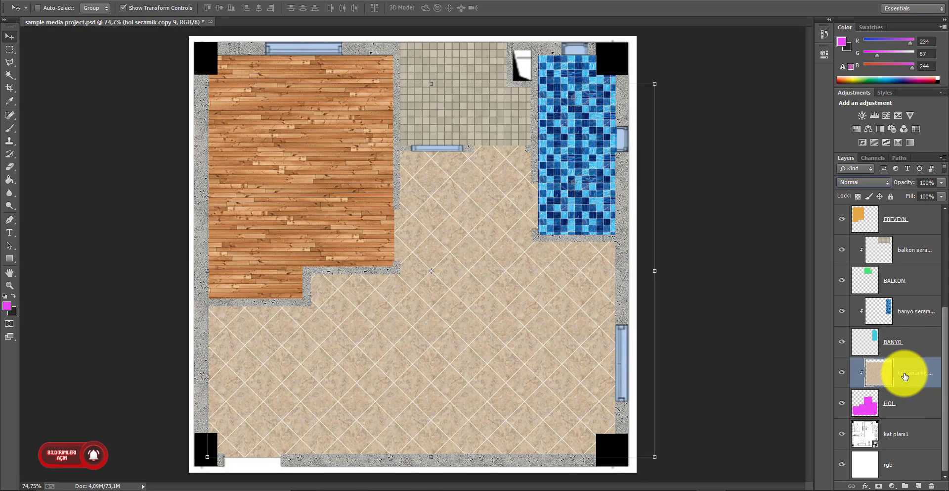
right_click(905, 376)
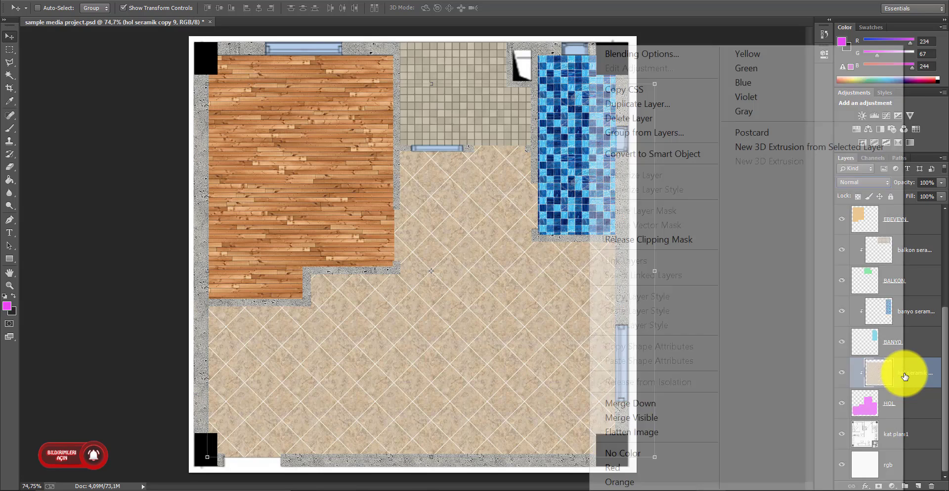
right_click(905, 376)
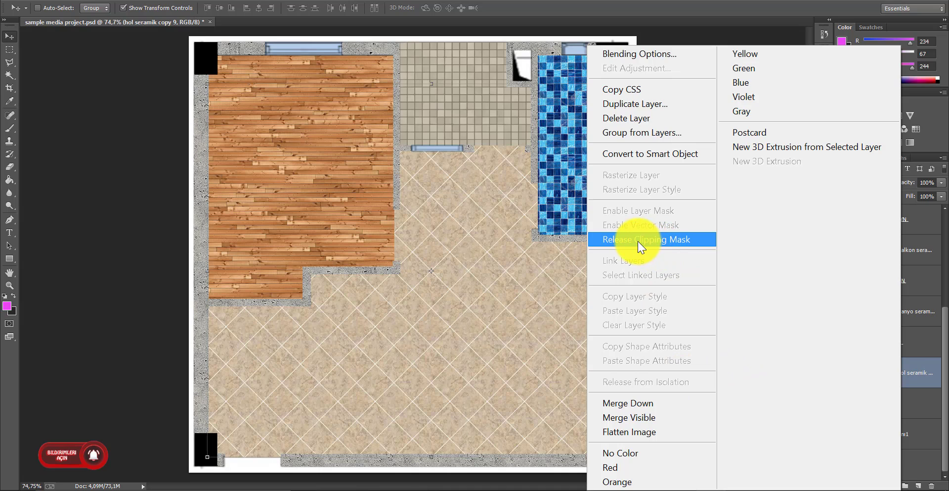
click(638, 242)
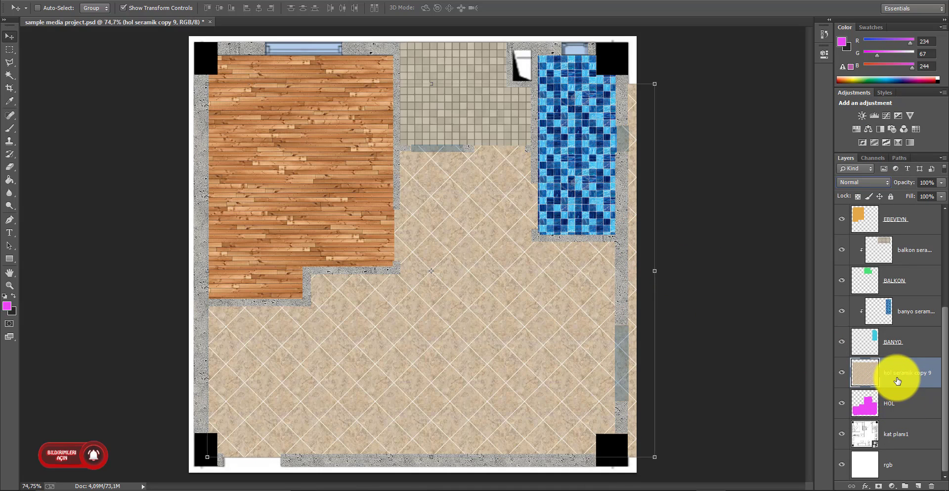
click(936, 483)
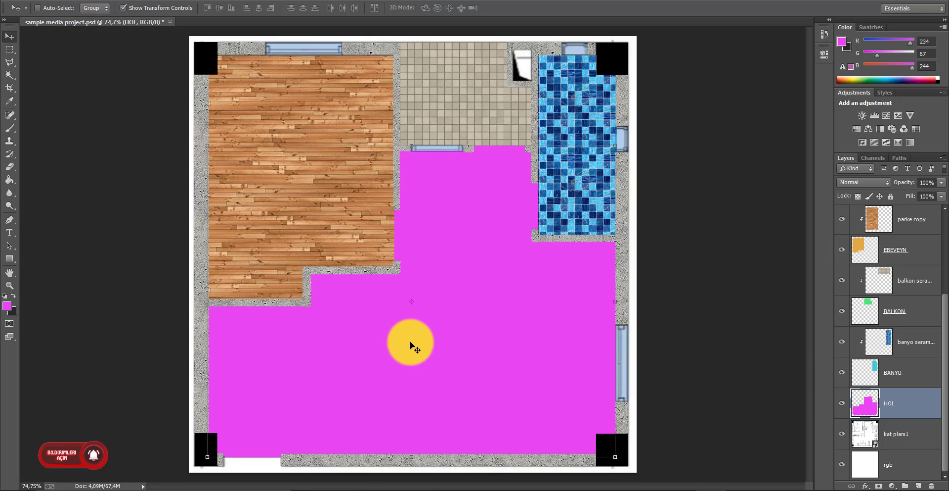
Step: Drag hol seramik.jpg from the photoshop_örnekler folder into Photoshop as a separate document
click(685, 488)
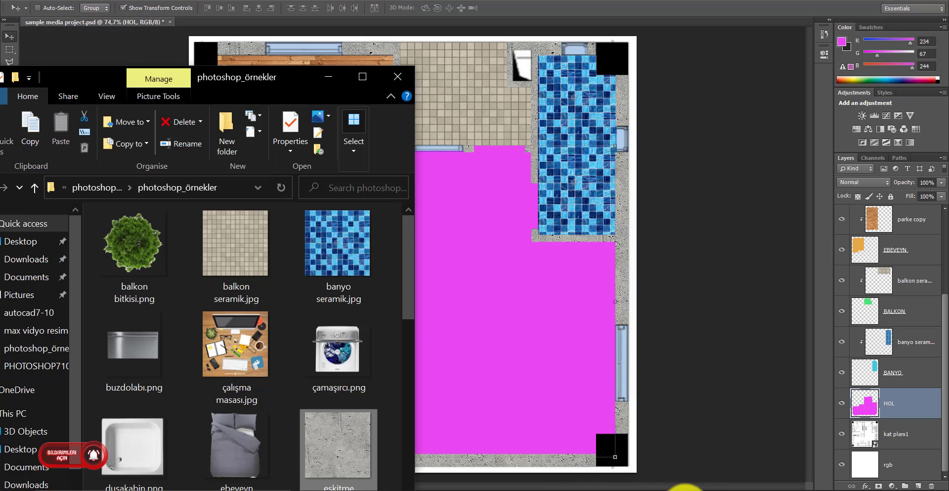
mouse_move(279, 76)
mouse_down()
mouse_move(642, 117)
mouse_move(824, 74)
mouse_up()
scroll(818, 370, down, 5)
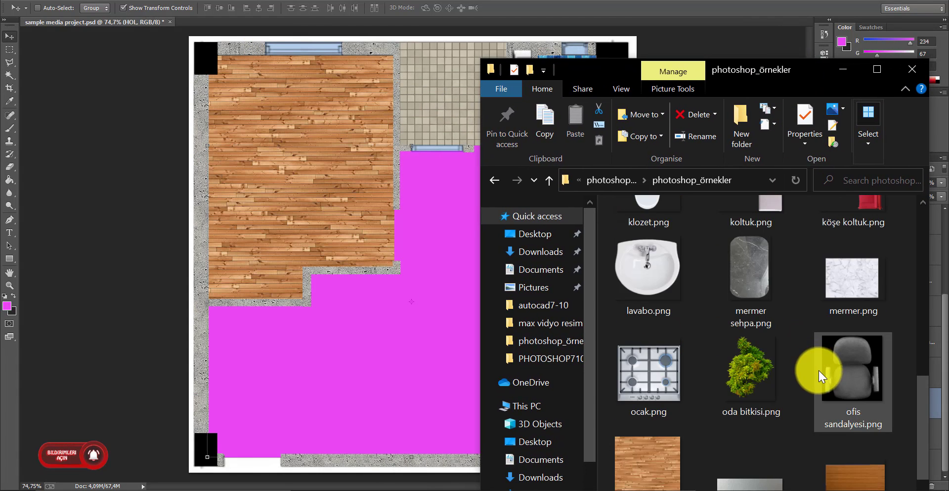
scroll(787, 405, down, 1)
scroll(781, 428, up, 5)
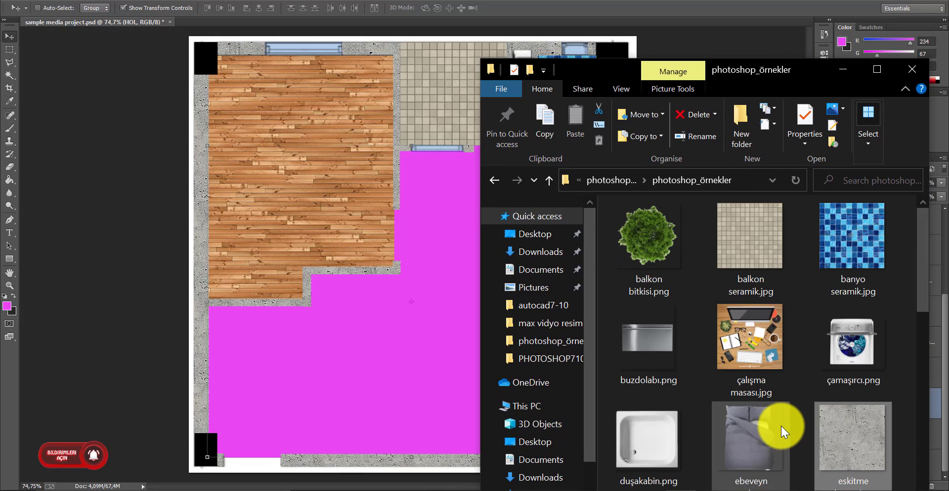
mouse_move(919, 274)
mouse_down()
mouse_move(924, 303)
mouse_move(889, 366)
mouse_up()
mouse_move(744, 337)
mouse_down()
mouse_move(408, 110)
mouse_move(209, 21)
mouse_up()
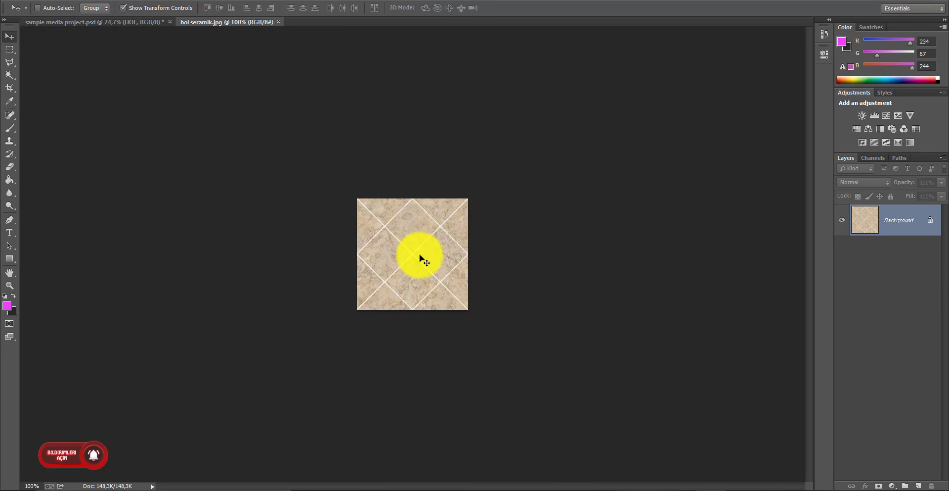
Step: Convert the locked Background into an editable layer named hol seramik
double_click(933, 223)
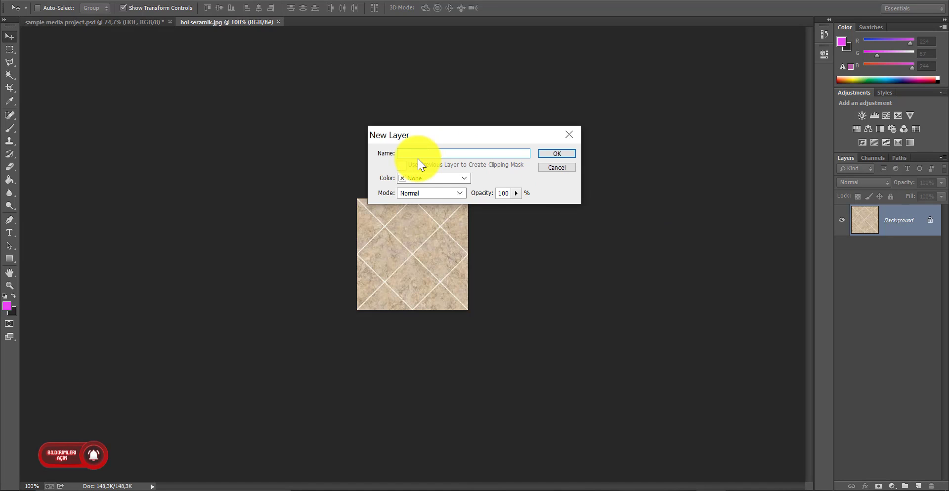
text(hol serami)
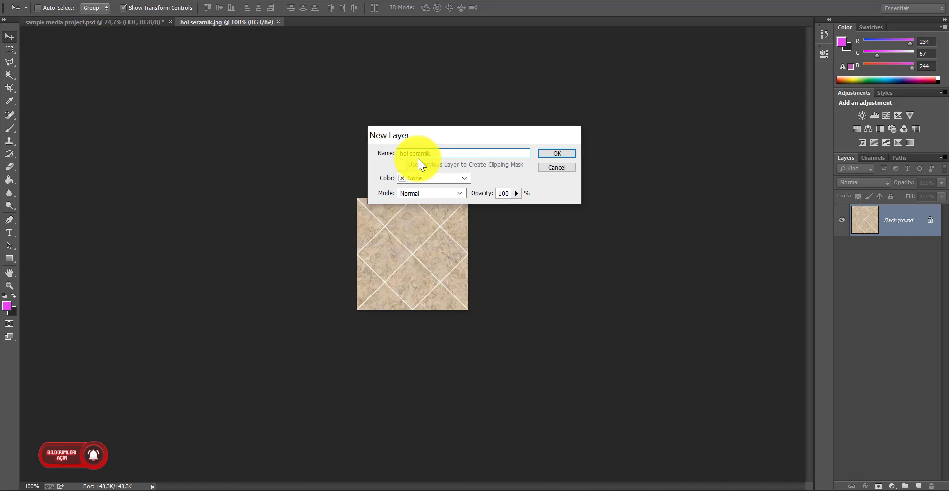
text(k)
key(Return)
Step: Define the tile image as a pattern named hol seramik.jpg and return to the floor plan project
click(56, 1)
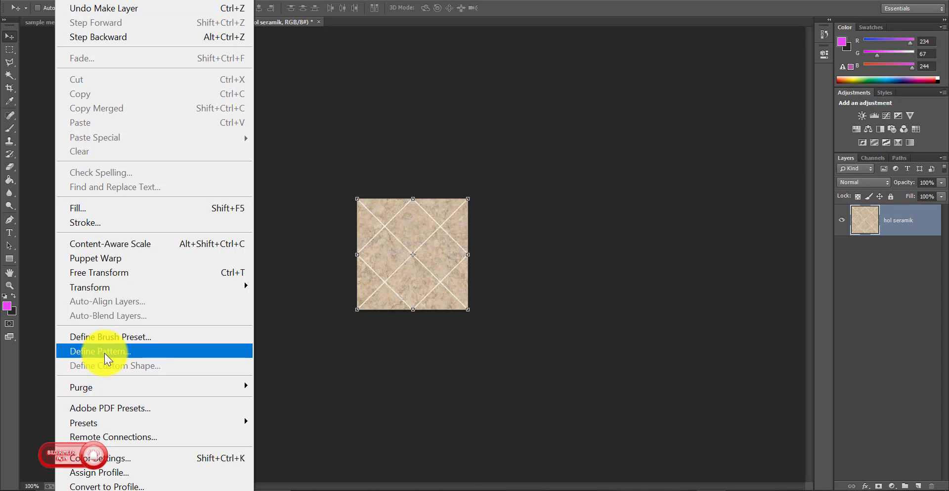
click(105, 352)
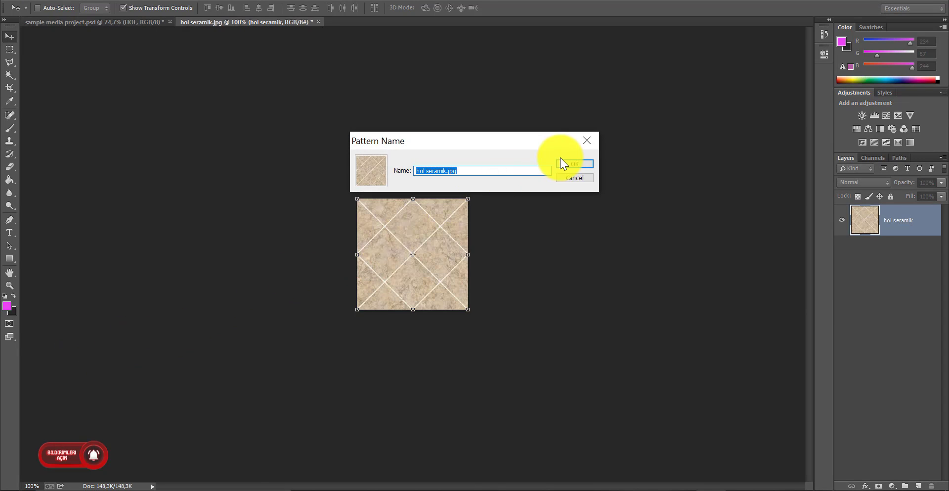
click(568, 167)
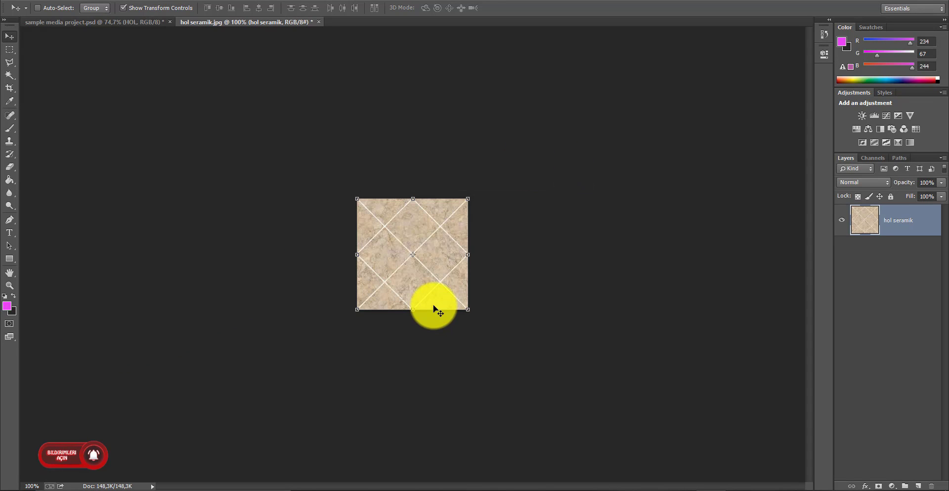
click(114, 23)
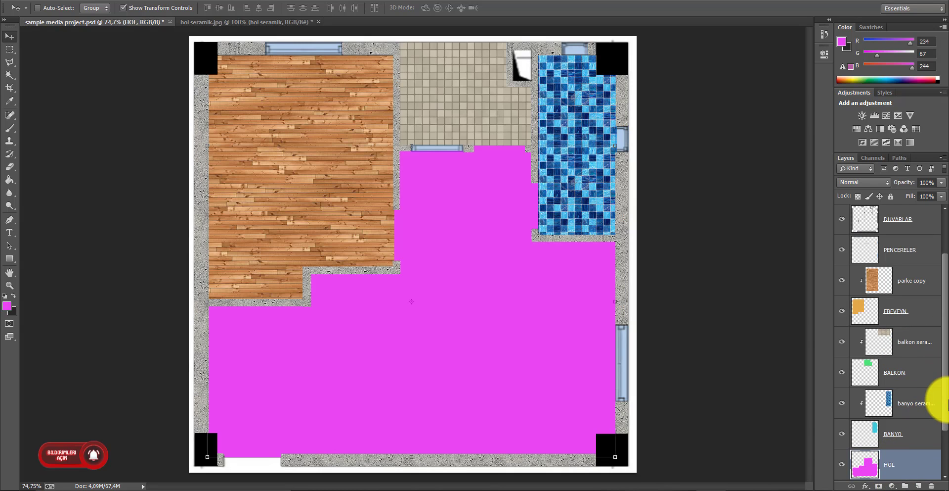
Step: Add a new empty layer above HOL and name it hol seramik
click(918, 487)
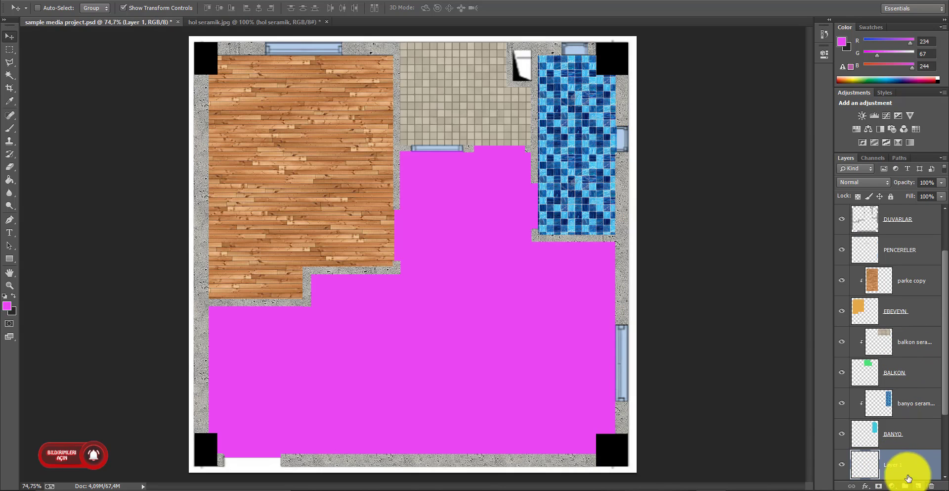
scroll(927, 378, down, 3)
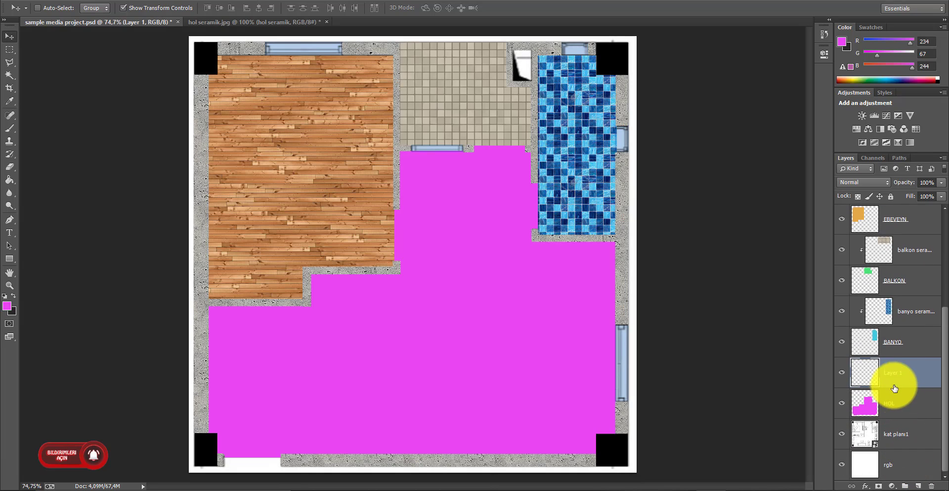
double_click(910, 373)
text(hol sera)
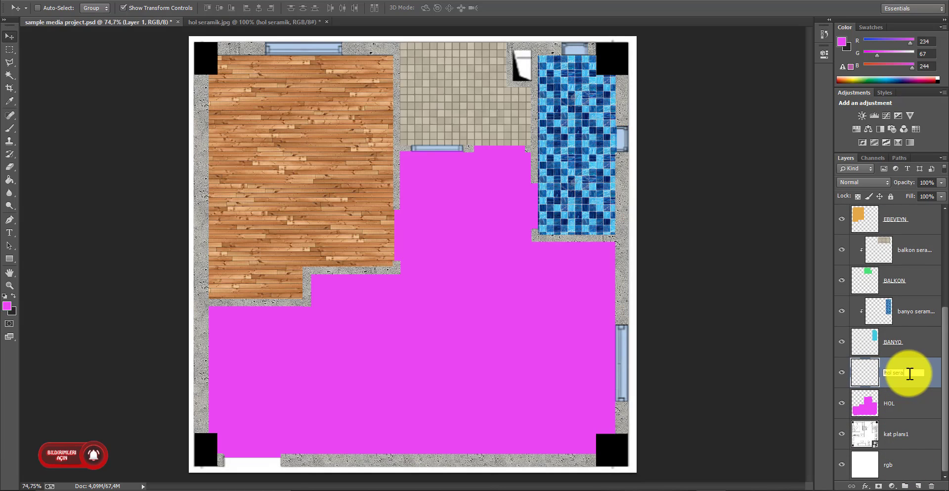
key(Return)
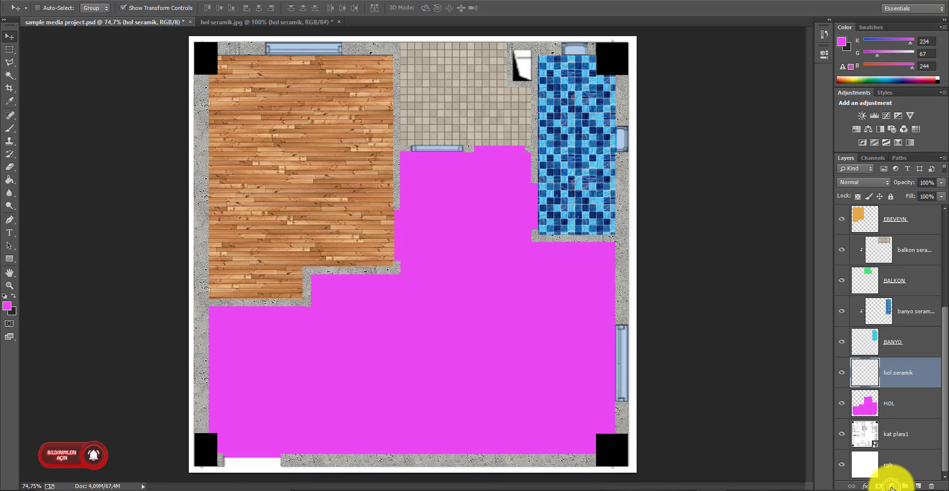
click(892, 487)
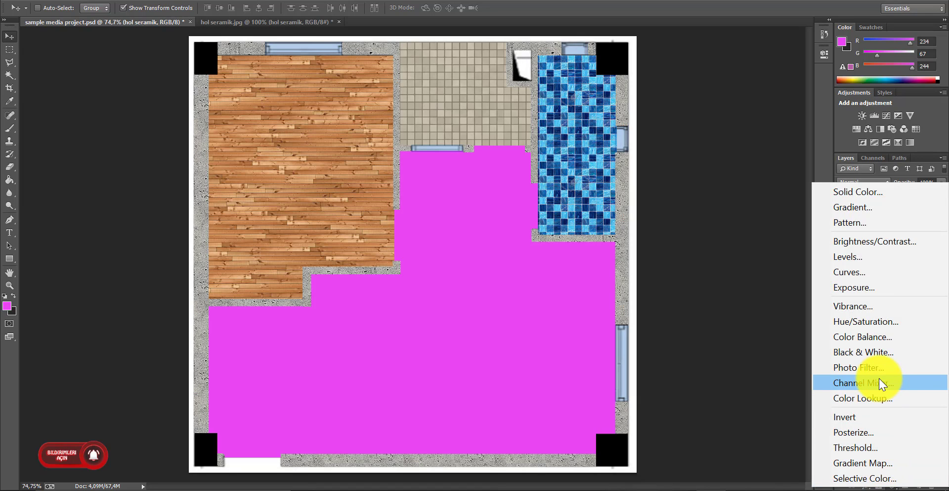
Step: Add a Pattern Fill layer using the hol seramik tile at 100% scale
click(836, 224)
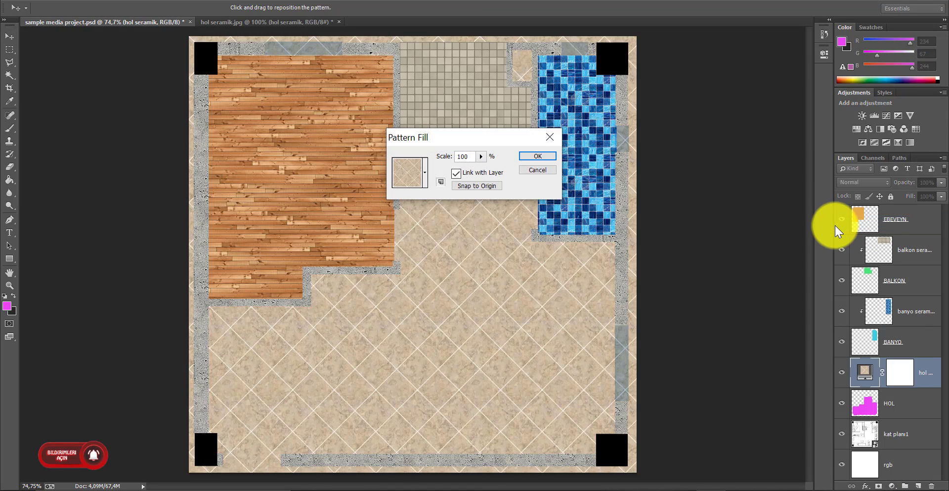
click(423, 176)
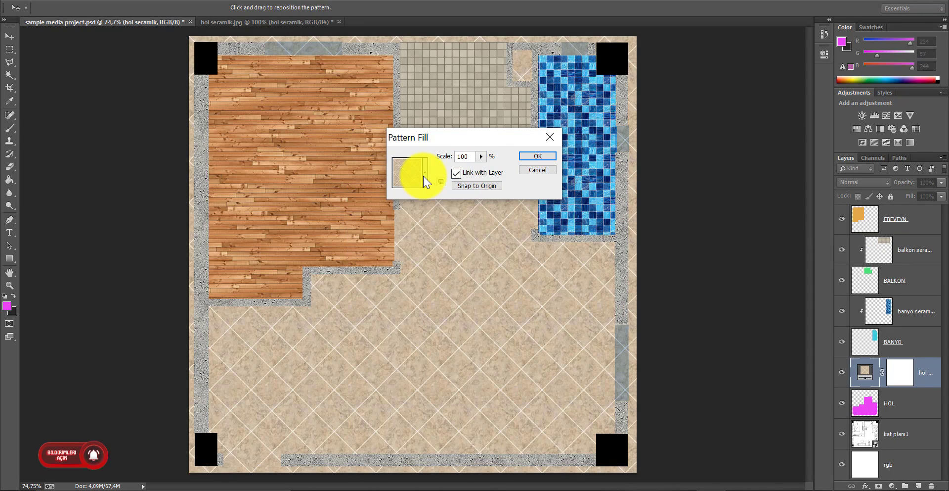
click(482, 157)
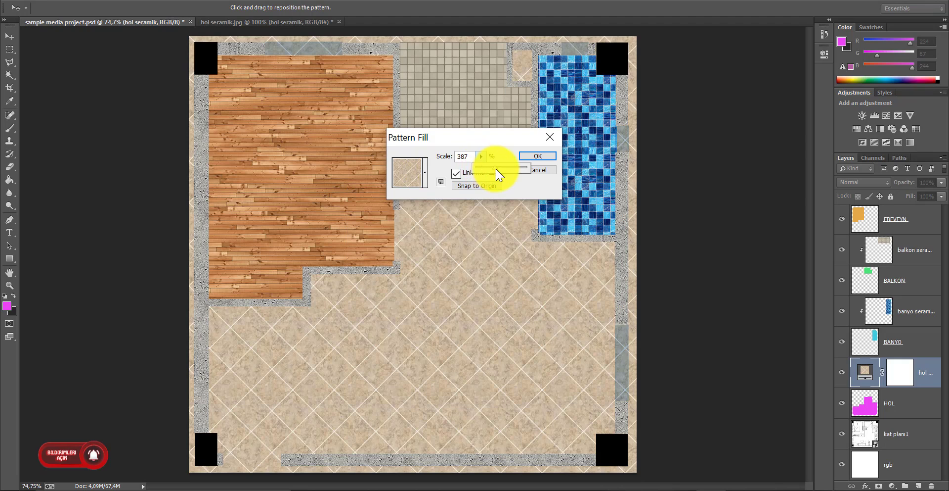
drag(485, 168, 515, 174)
drag(486, 143, 706, 117)
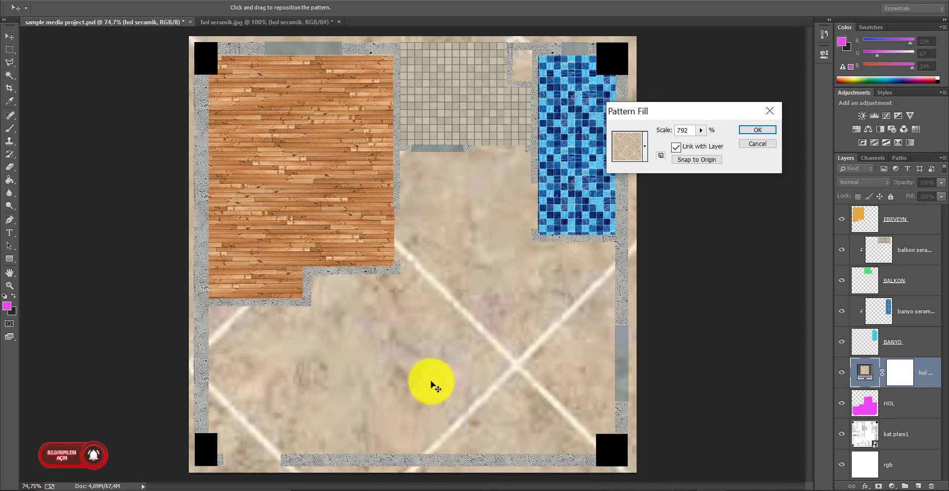
click(703, 130)
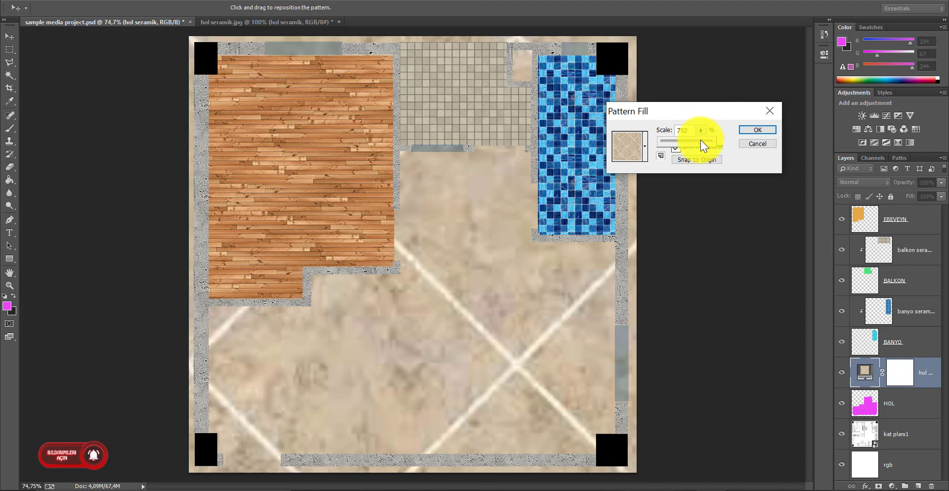
drag(675, 141, 667, 141)
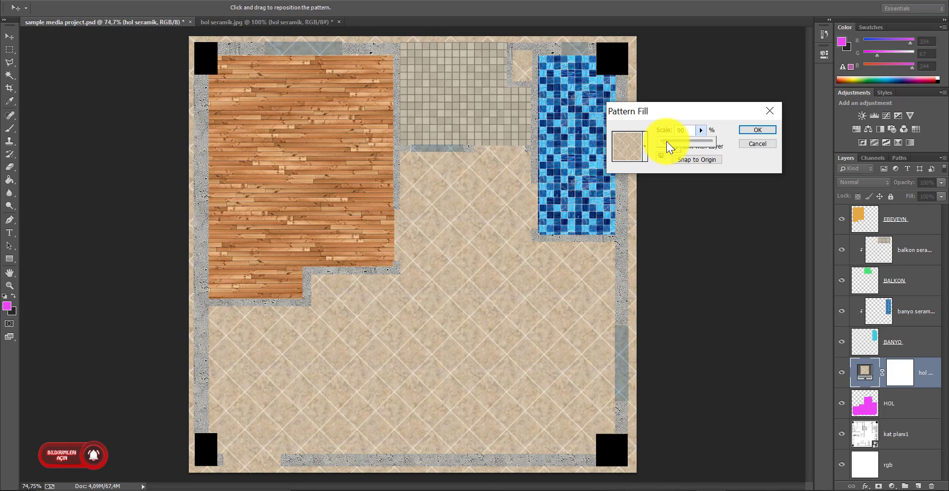
click(692, 131)
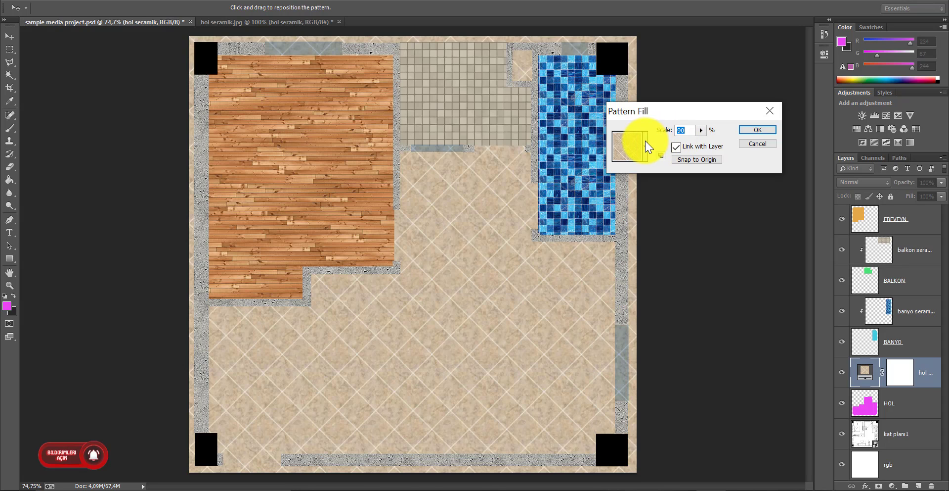
text(100)
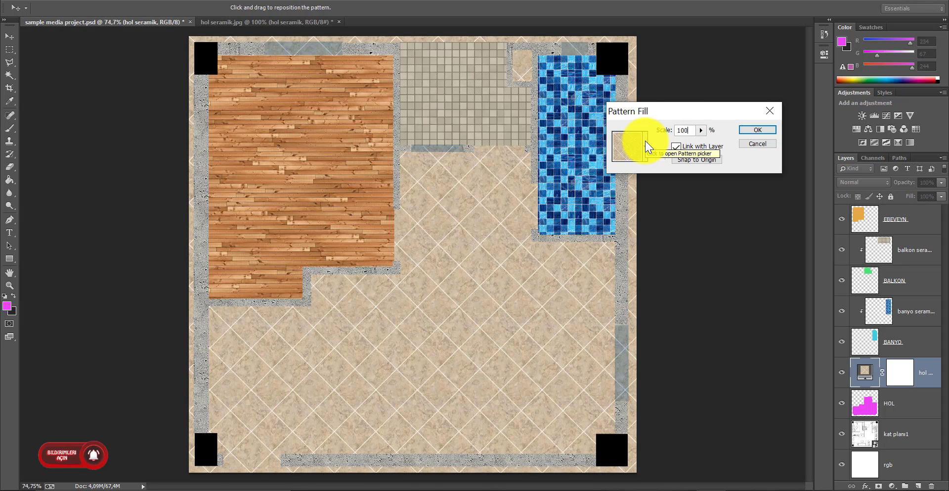
click(746, 129)
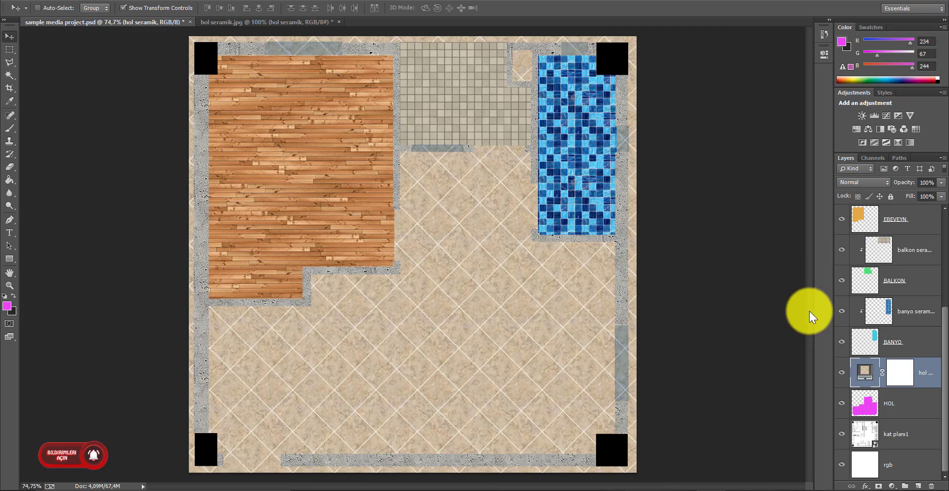
Step: Clip the hol seramik Pattern Fill layer to HOL so diagonal tiles cover only the hall
right_click(865, 371)
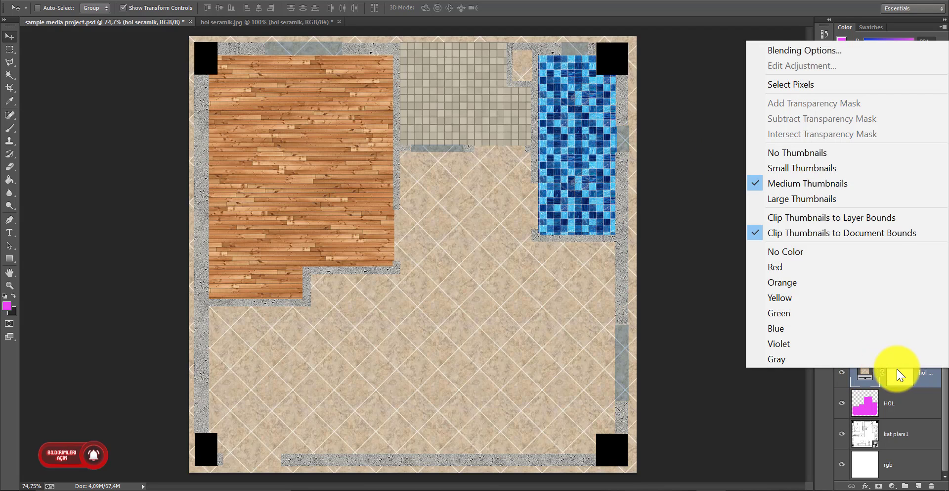
right_click(901, 375)
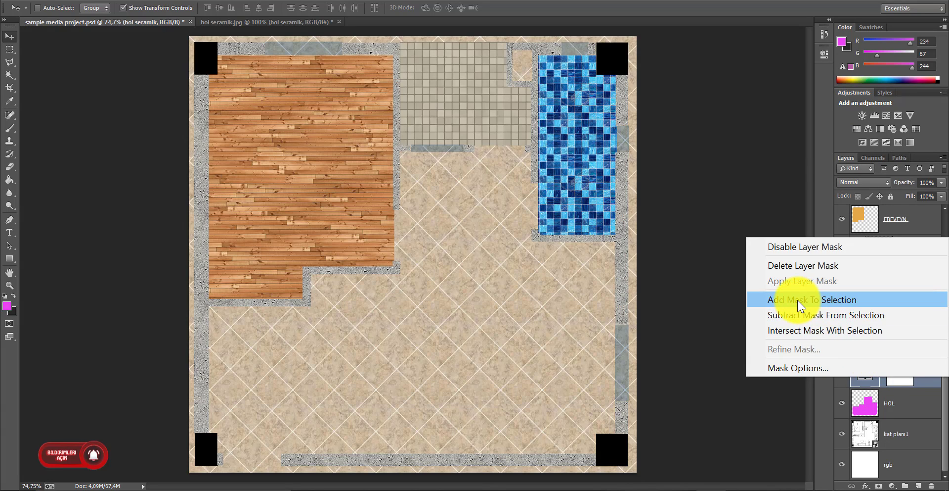
click(735, 220)
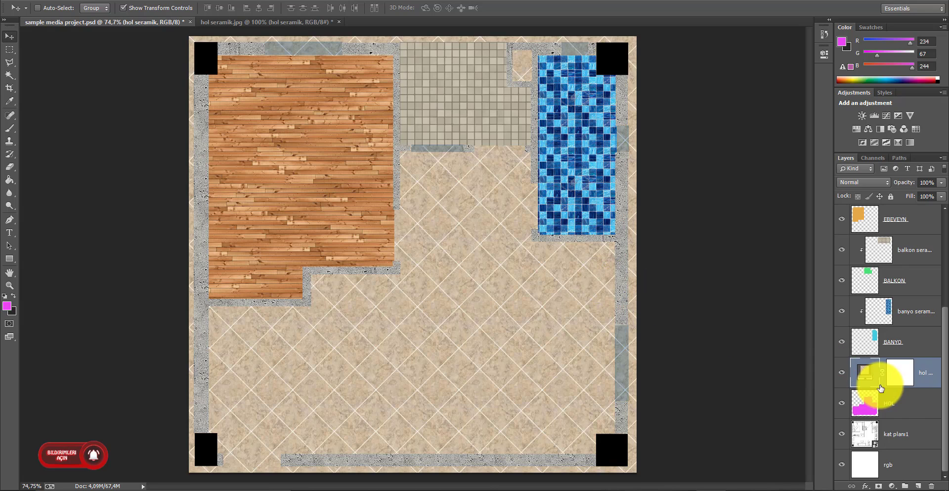
right_click(864, 377)
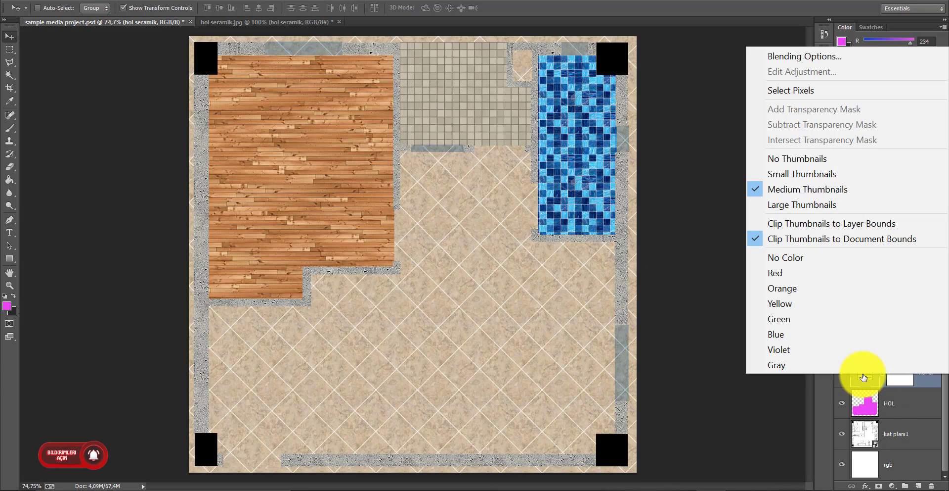
click(770, 384)
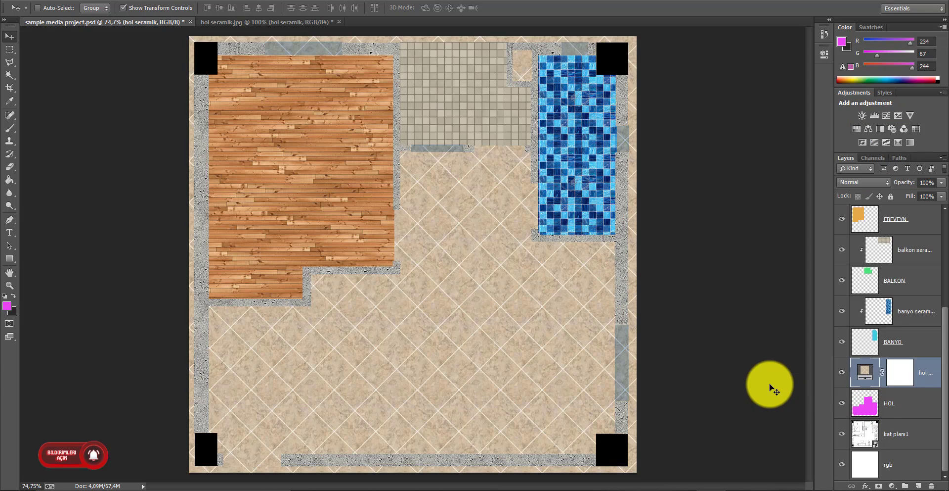
right_click(891, 371)
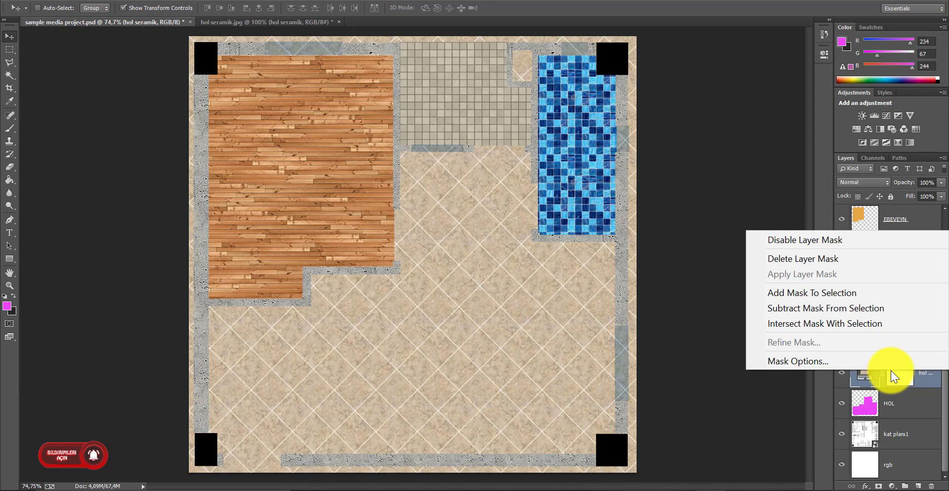
click(927, 373)
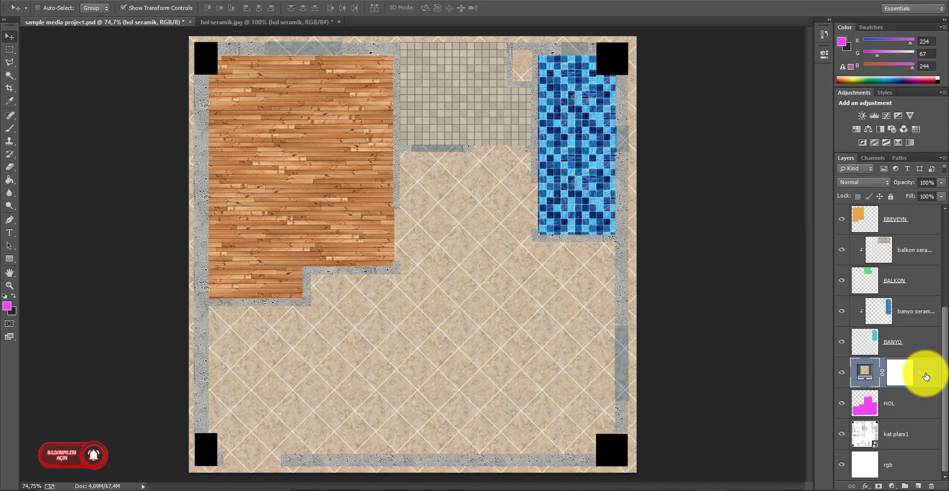
right_click(926, 373)
click(930, 378)
right_click(923, 374)
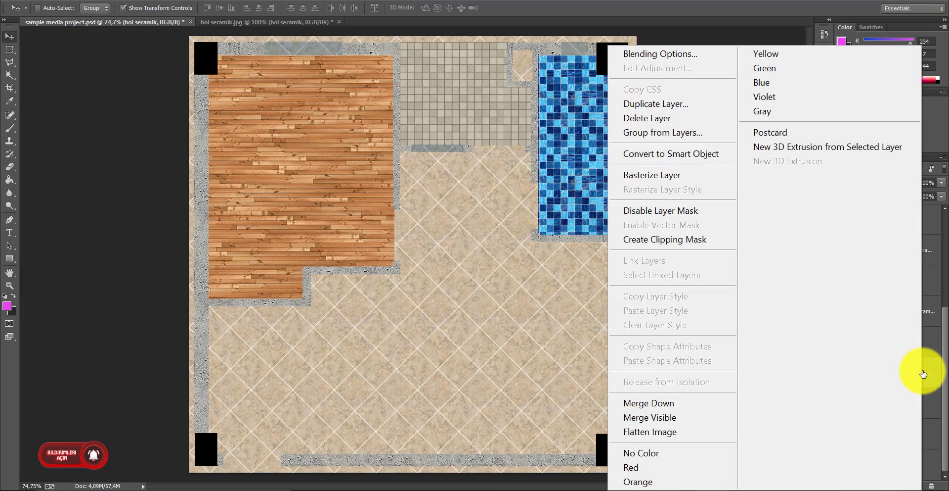
click(682, 240)
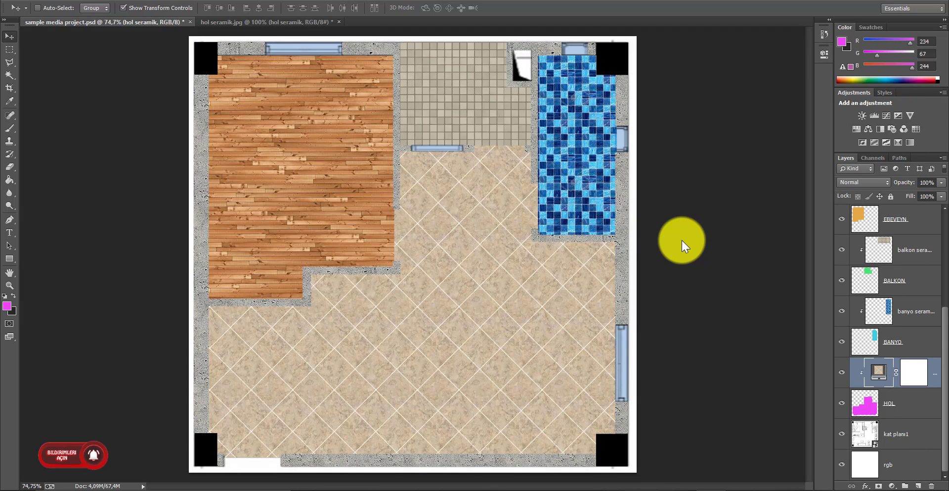